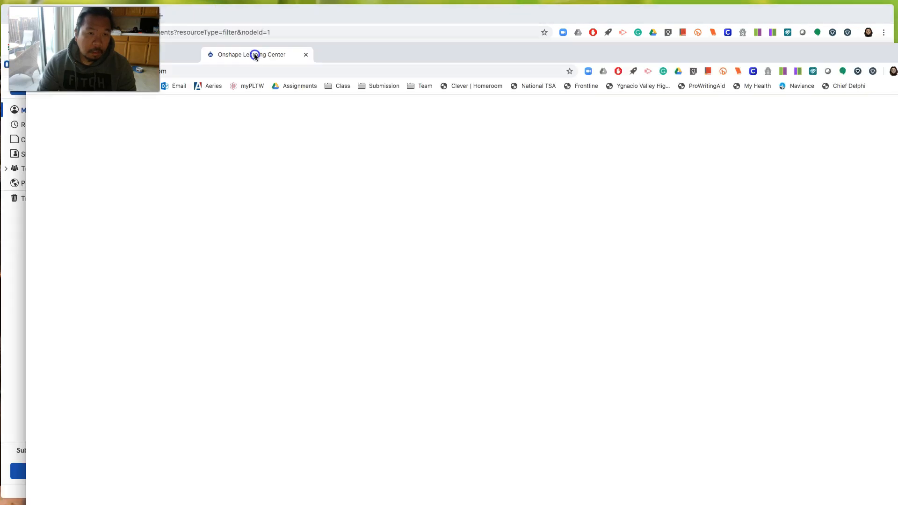
Arrange the Onshape documents window and the Onshape Learning Center window side by side, with the Learning Center on the wider right portion.
{"action": "left_click", "coordinate": [512, 22]}
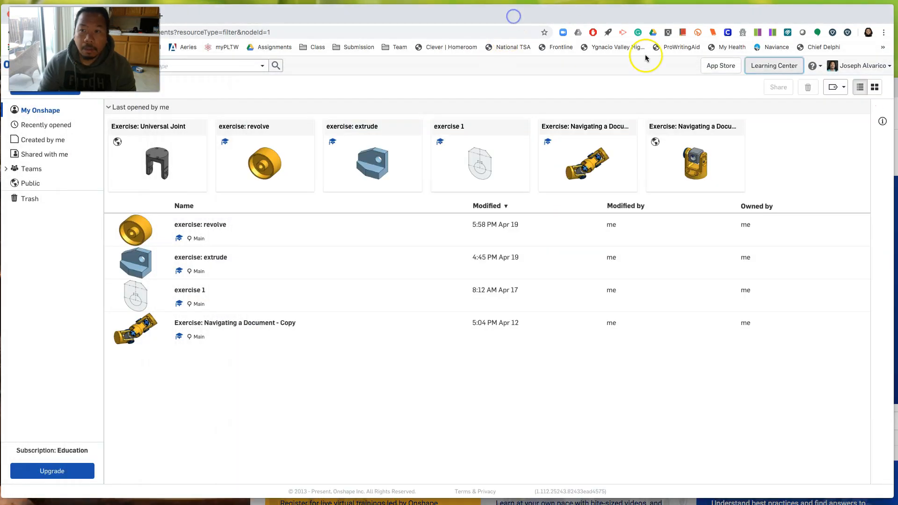
{"action": "left_click_drag", "start_coordinate": [892, 115], "coordinate": [363, 108]}
{"action": "left_click_drag", "start_coordinate": [496, 94], "coordinate": [406, 30]}
{"action": "left_click_drag", "start_coordinate": [162, 130], "coordinate": [341, 140]}
{"action": "left_click_drag", "start_coordinate": [640, 29], "coordinate": [478, 22]}
{"action": "left_click_drag", "start_coordinate": [270, 109], "coordinate": [340, 113]}
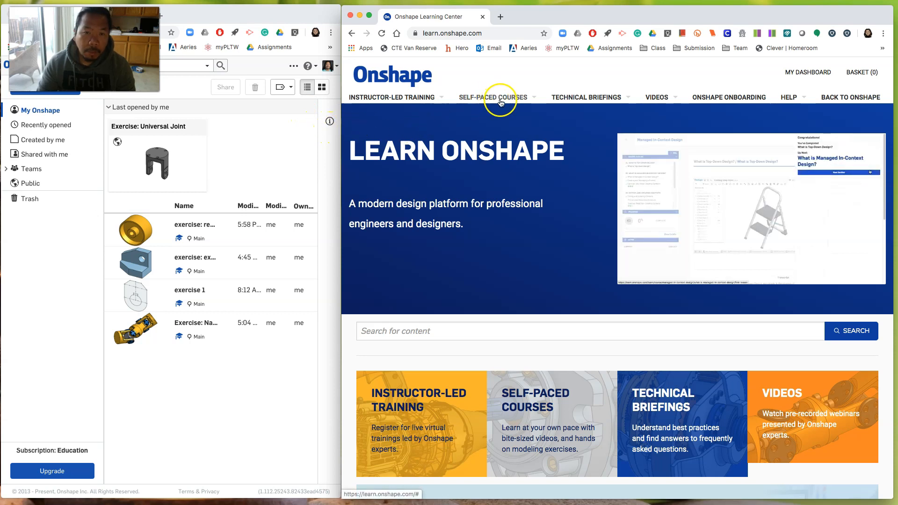
Open the Introduction to CAD learning pathway from the training dashboard in the Learning Center.
{"action": "left_click", "coordinate": [805, 77]}
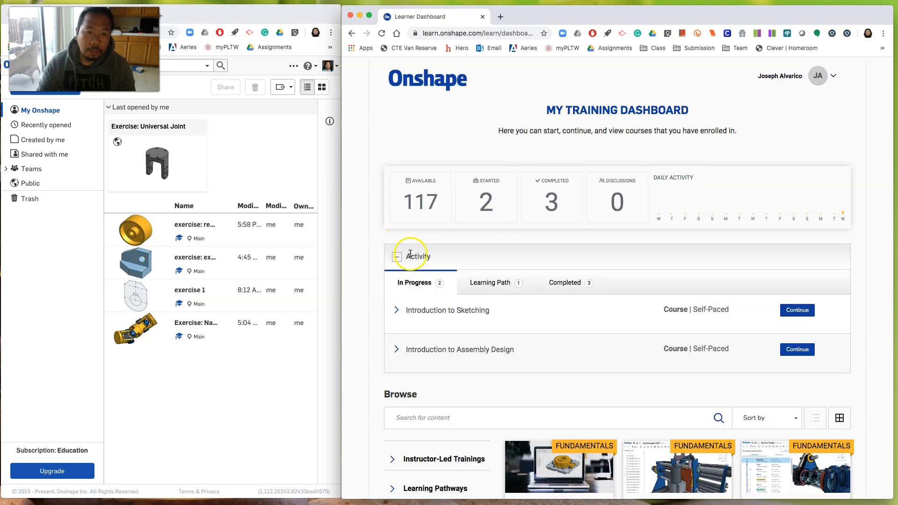
{"action": "left_click", "coordinate": [495, 284]}
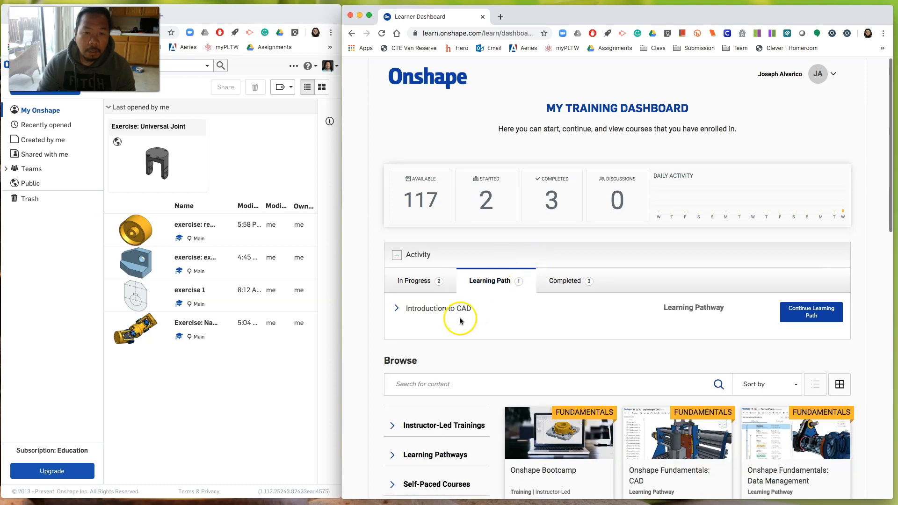
{"action": "left_click", "coordinate": [398, 309]}
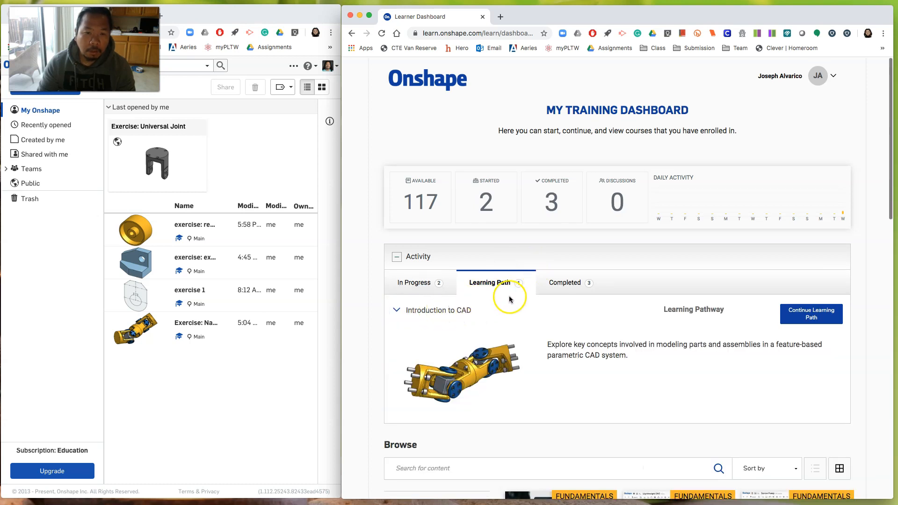
{"action": "left_click", "coordinate": [811, 315]}
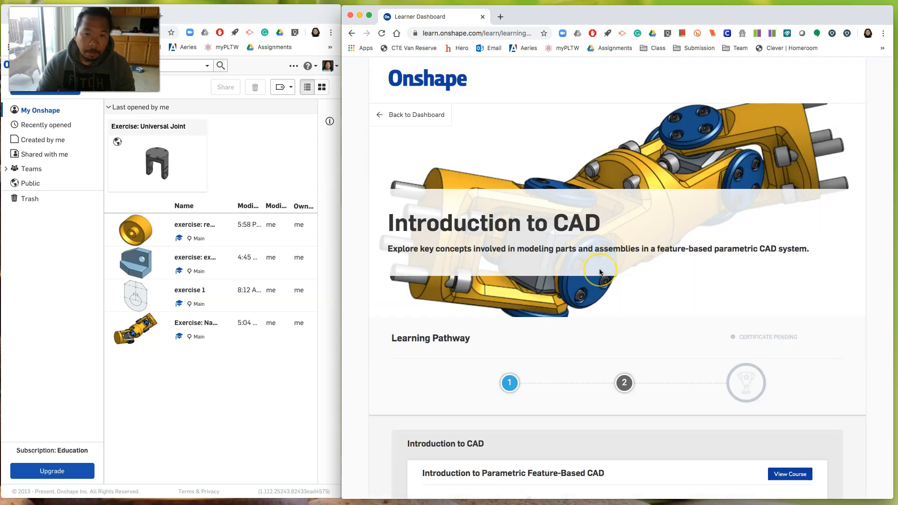
Continue the Introduction to Assembly Design course from the Introduction to CAD pathway.
{"action": "scroll", "coordinate": [600, 272], "scroll_direction": "down", "scroll_amount": 4}
{"action": "left_click", "coordinate": [600, 269]}
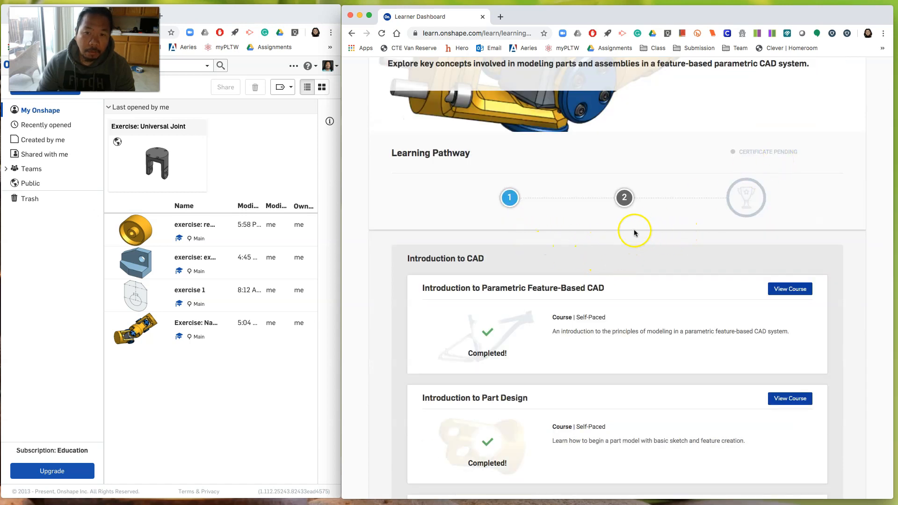
{"action": "scroll", "coordinate": [639, 231], "scroll_direction": "down", "scroll_amount": 4}
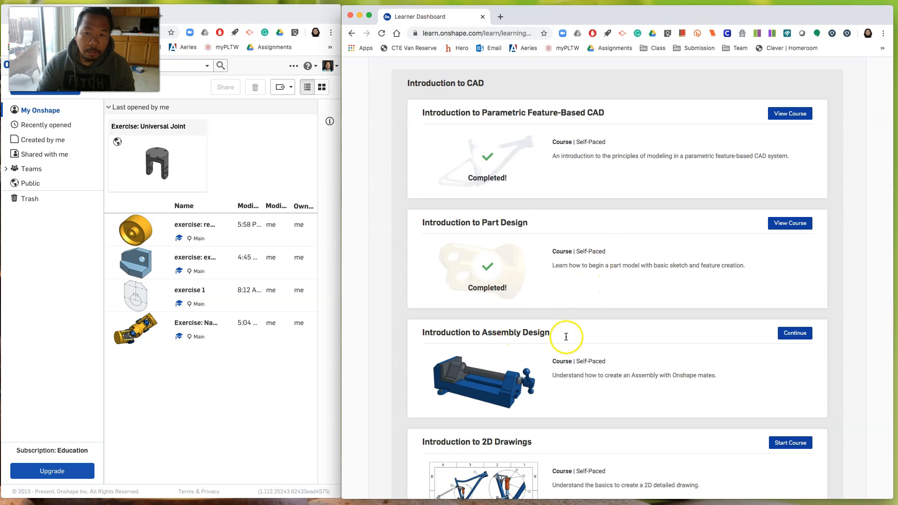
{"action": "left_click", "coordinate": [794, 333]}
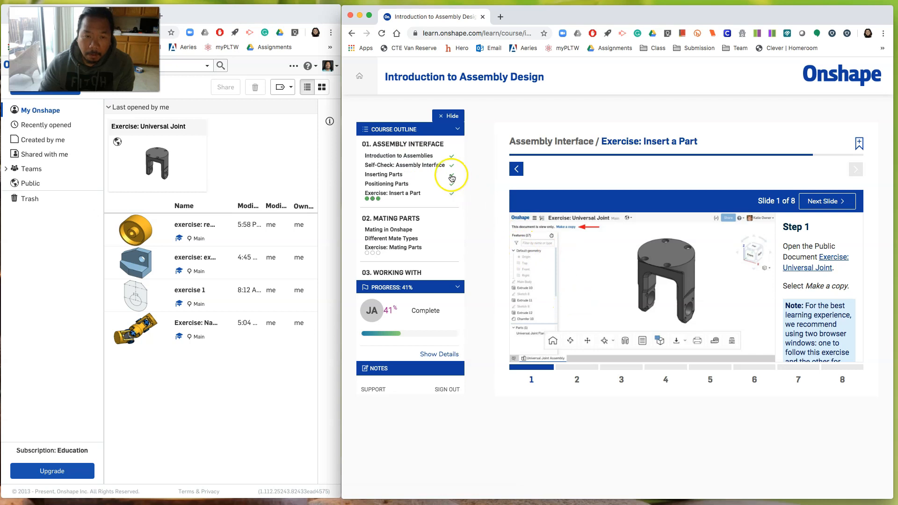
Look through the Assembly Interface lessons from Introduction to Assemblies onward, ending on Exercise: Insert a Part.
{"action": "left_click", "coordinate": [412, 157]}
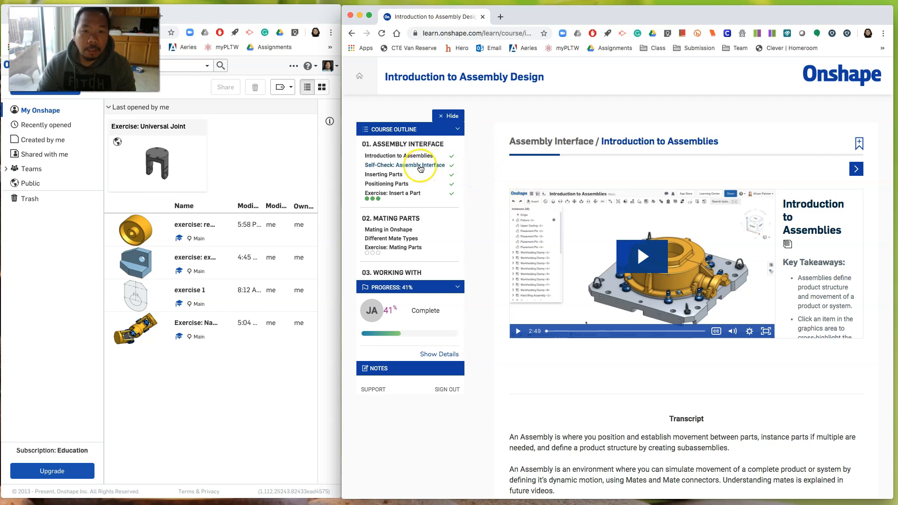
{"action": "left_click", "coordinate": [406, 168]}
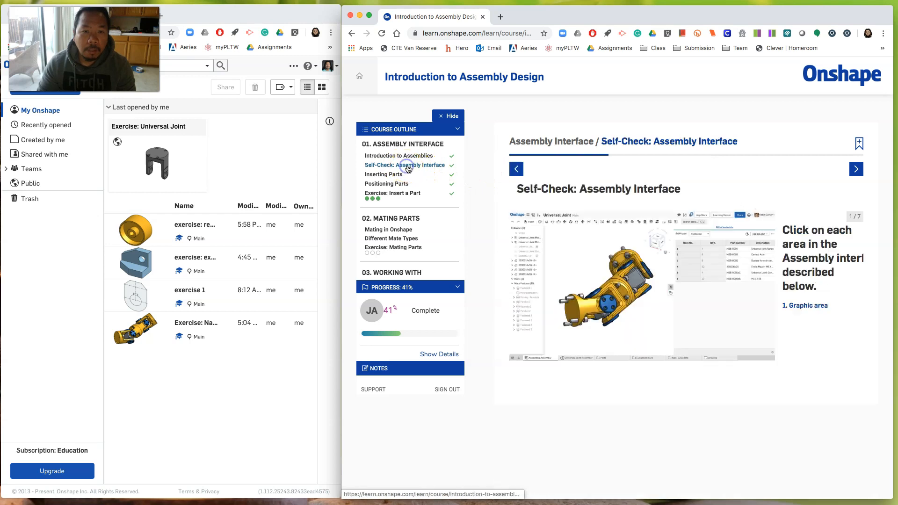
{"action": "left_click", "coordinate": [395, 175]}
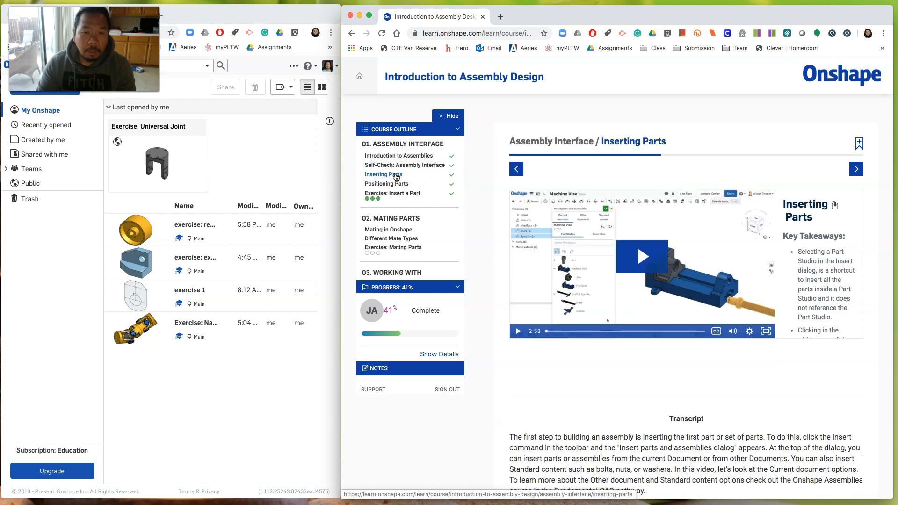
{"action": "left_click", "coordinate": [397, 185]}
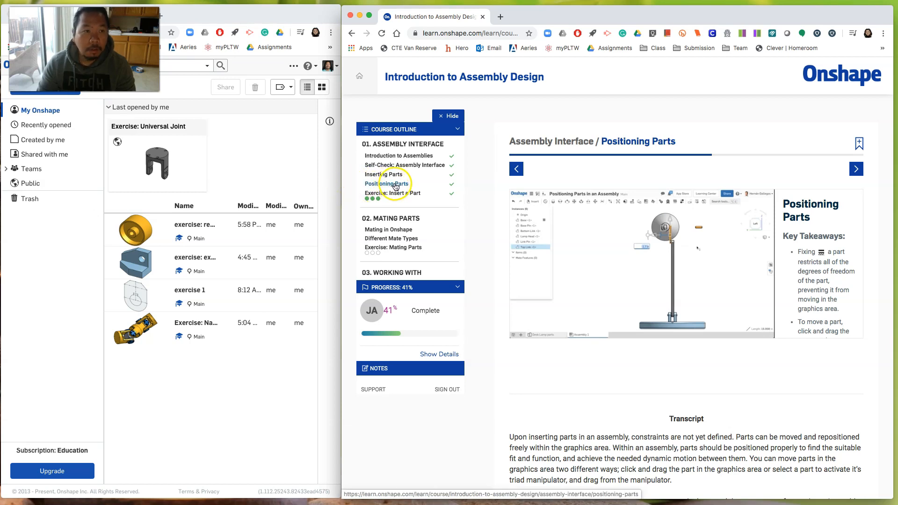
{"action": "left_click", "coordinate": [399, 193]}
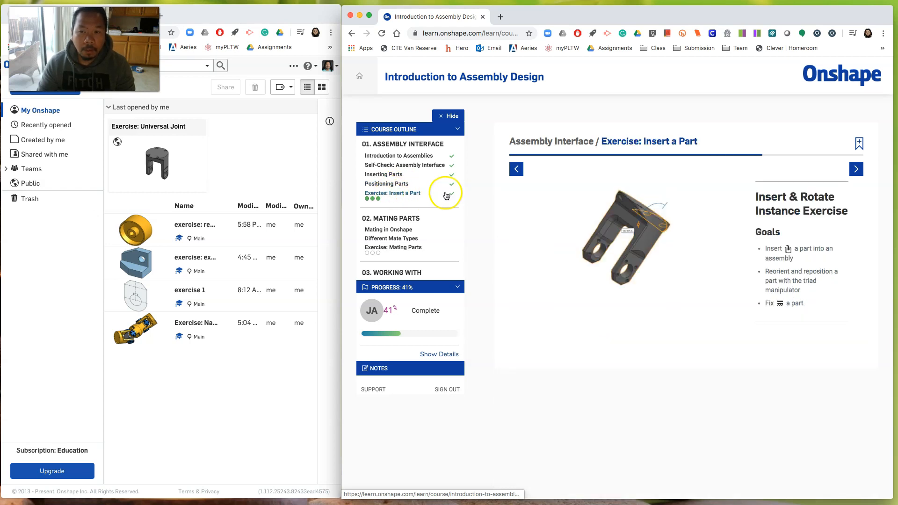
Swap the two windows so the narrowed course sits left and the Onshape documents list fills the space to its right.
{"action": "left_click_drag", "start_coordinate": [267, 20], "coordinate": [668, 50]}
{"action": "left_click_drag", "start_coordinate": [642, 16], "coordinate": [304, 12]}
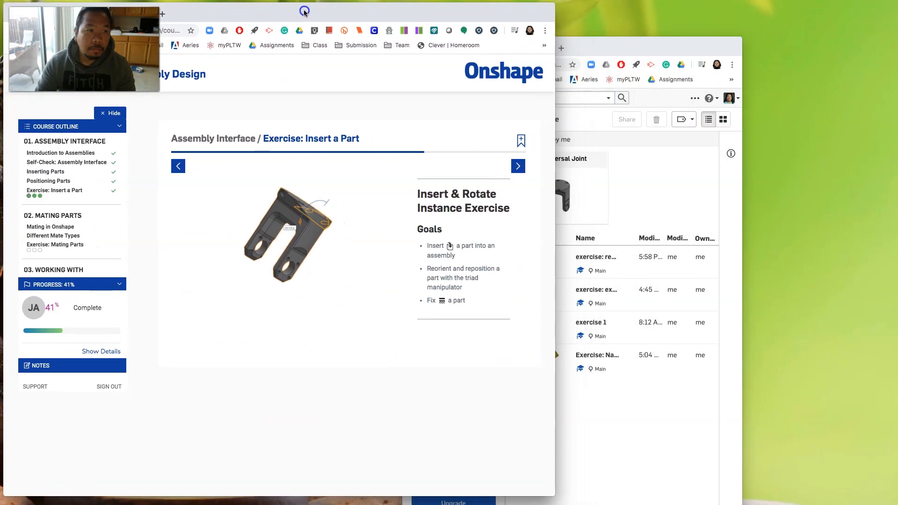
{"action": "left_click_drag", "start_coordinate": [555, 123], "coordinate": [368, 121]}
{"action": "left_click_drag", "start_coordinate": [607, 46], "coordinate": [574, 13]}
{"action": "left_click_drag", "start_coordinate": [709, 142], "coordinate": [894, 152]}
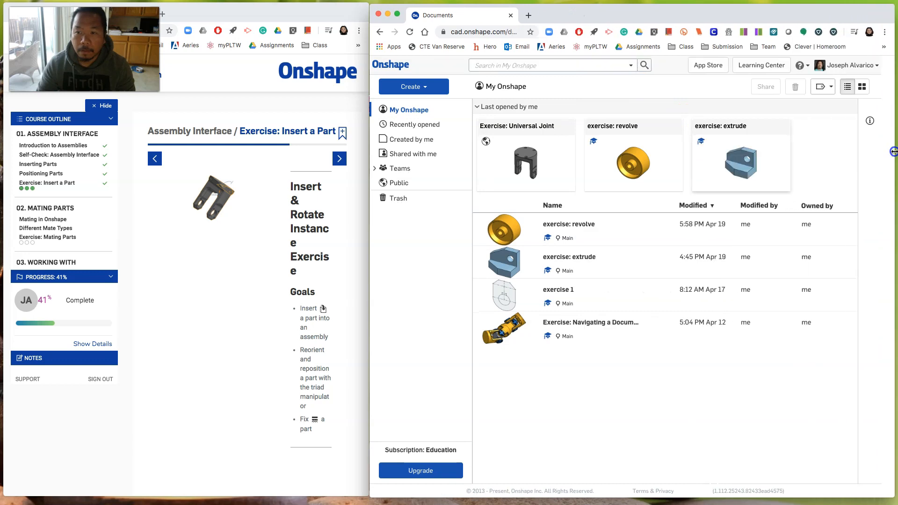
Hide the course outline, advance to slide 1 of the exercise and open its linked public document Exercise: Universal Joint.
{"action": "left_click", "coordinate": [98, 111]}
{"action": "left_click", "coordinate": [99, 110]}
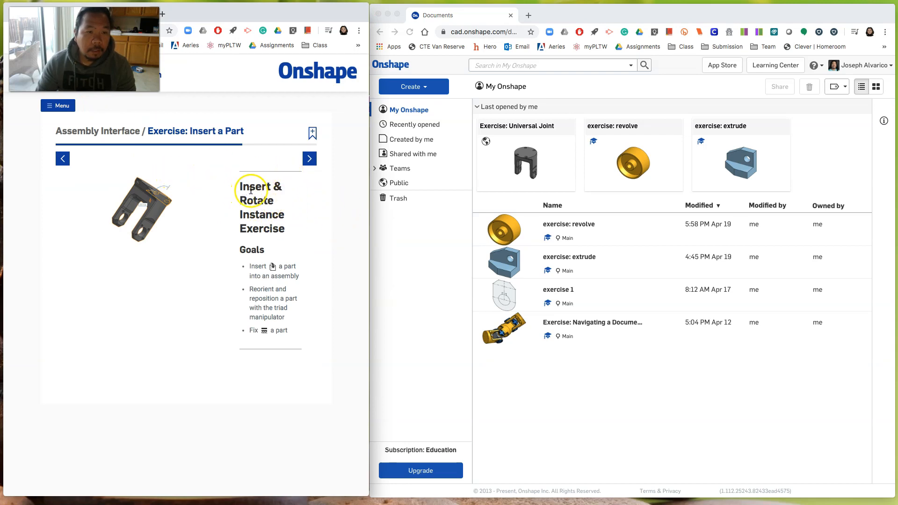
{"action": "left_click", "coordinate": [309, 159]}
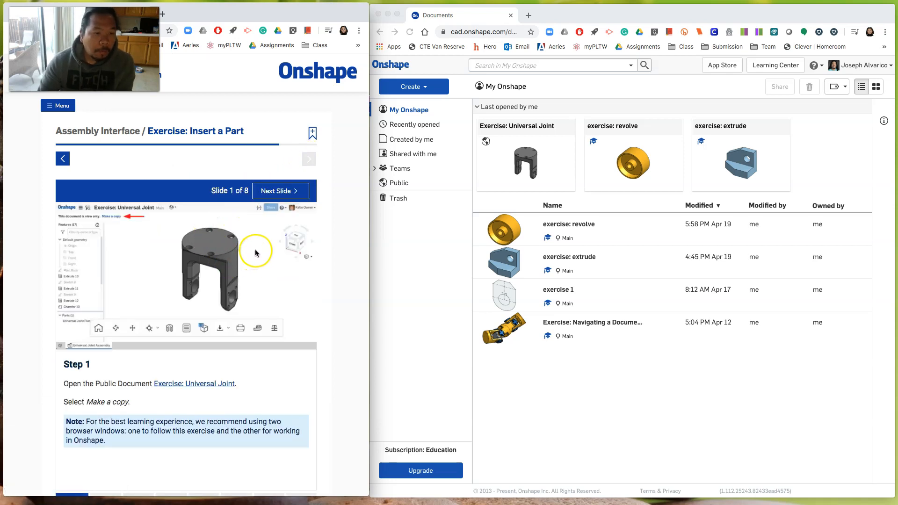
{"action": "left_click", "coordinate": [188, 384]}
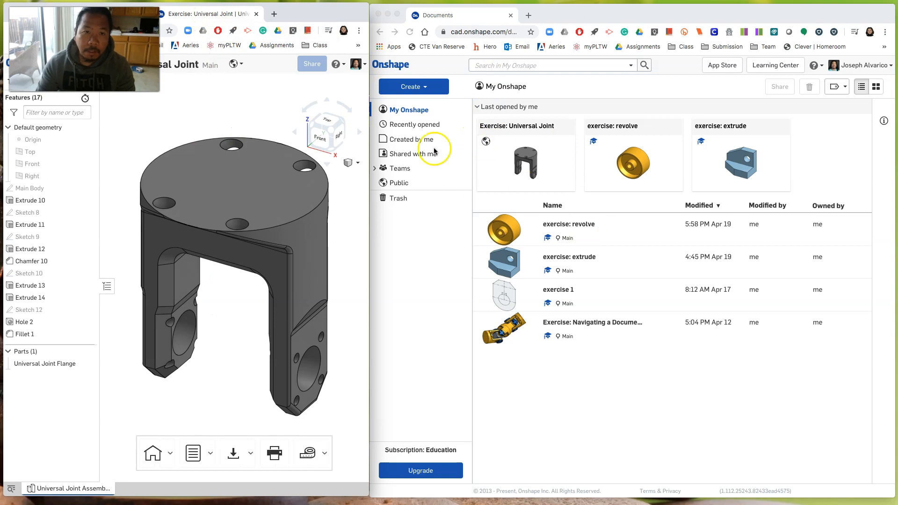
Close the documents list window and place the Exercise: Universal Joint window right of the course, widened to fill the space.
{"action": "left_click", "coordinate": [379, 15]}
{"action": "left_click_drag", "start_coordinate": [237, 14], "coordinate": [786, 17]}
{"action": "left_click_drag", "start_coordinate": [529, 104], "coordinate": [345, 104]}
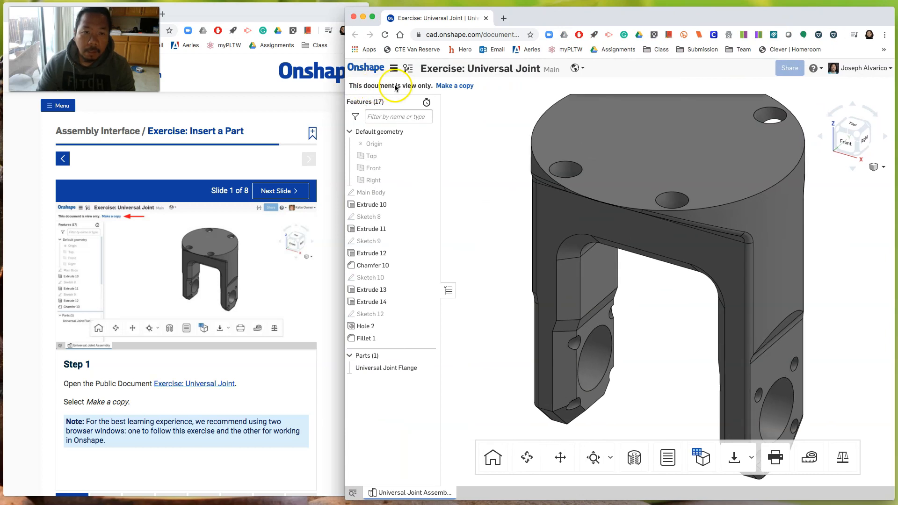
Make a copy of the view-only document named Exercise: Universal Joint - Copy.
{"action": "left_click", "coordinate": [458, 86]}
{"action": "left_click", "coordinate": [737, 145]}
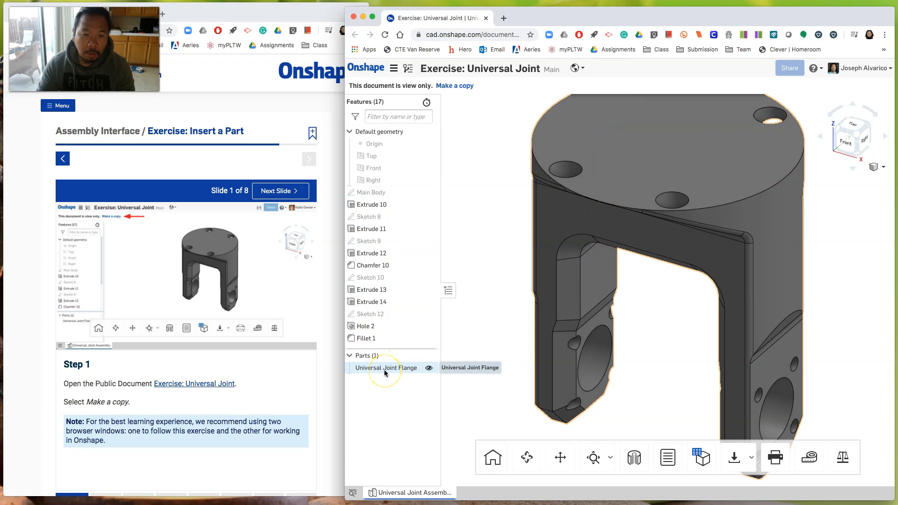
{"action": "left_click", "coordinate": [456, 87]}
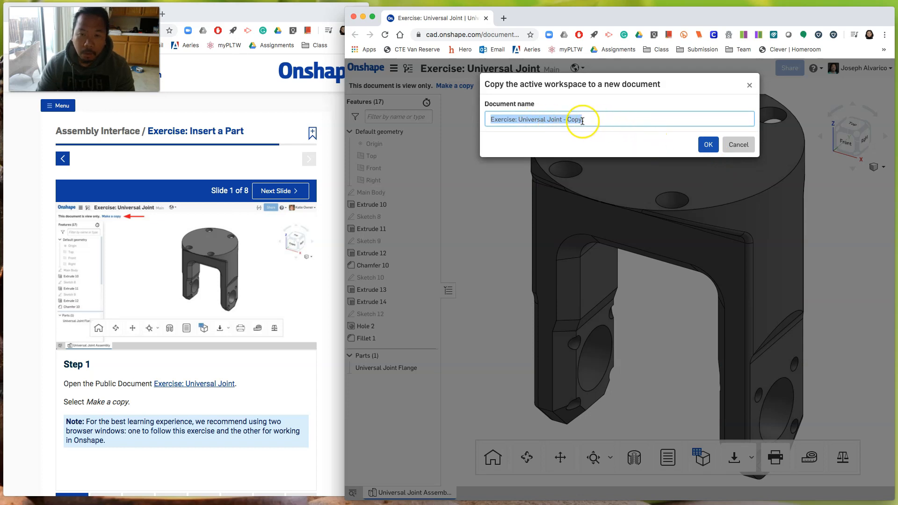
{"action": "left_click", "coordinate": [708, 144]}
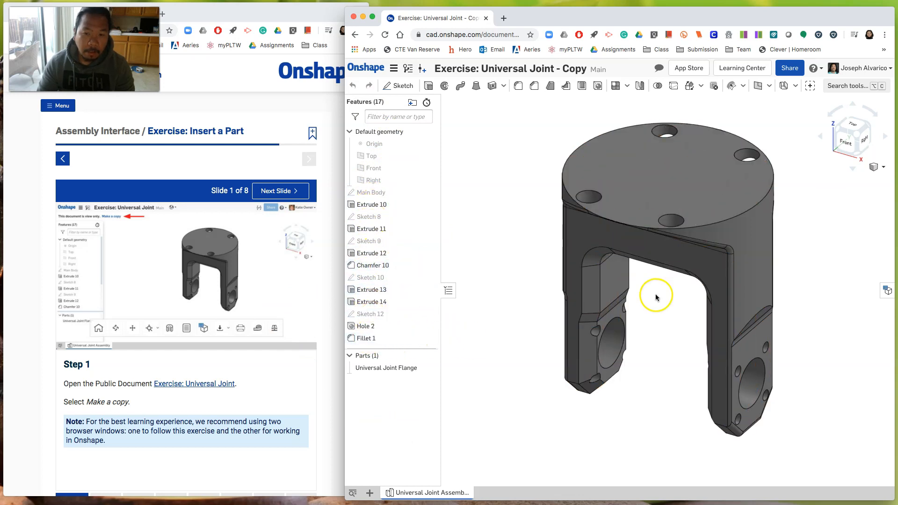
Advance the exercise instructions to slide 2 and narrow the course window so it no longer overlaps the model document.
{"action": "left_click", "coordinate": [269, 383]}
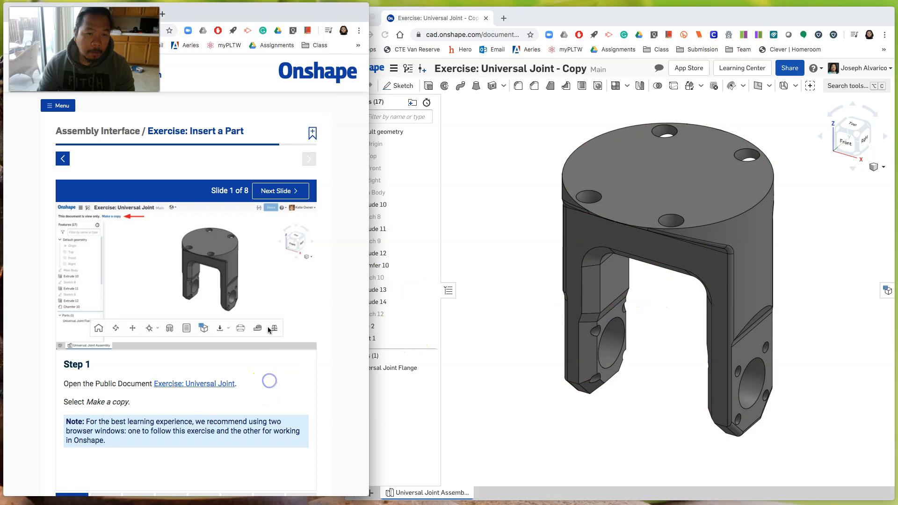
{"action": "left_click", "coordinate": [292, 192]}
{"action": "left_click_drag", "start_coordinate": [368, 193], "coordinate": [336, 192]}
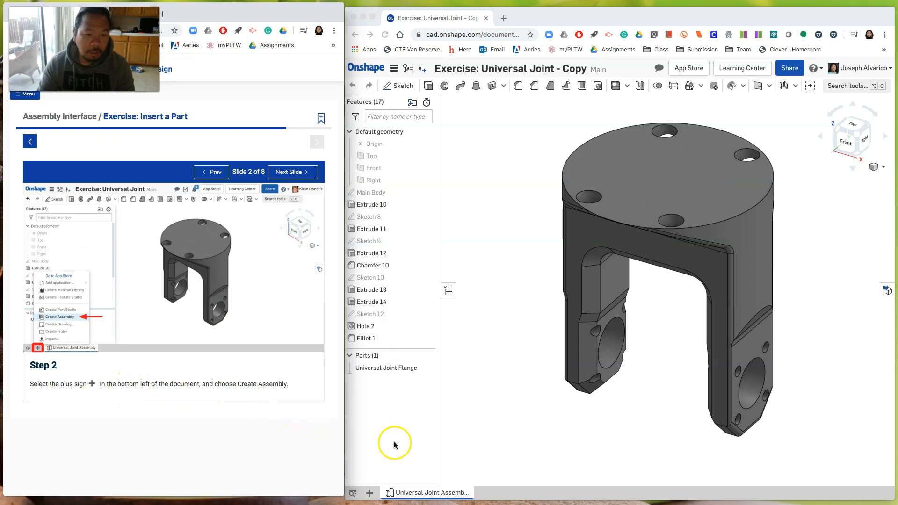
Create a new assembly in the copied document and open it, checking the Universal Joint Assembly part studio once for comparison.
{"action": "left_click", "coordinate": [370, 494]}
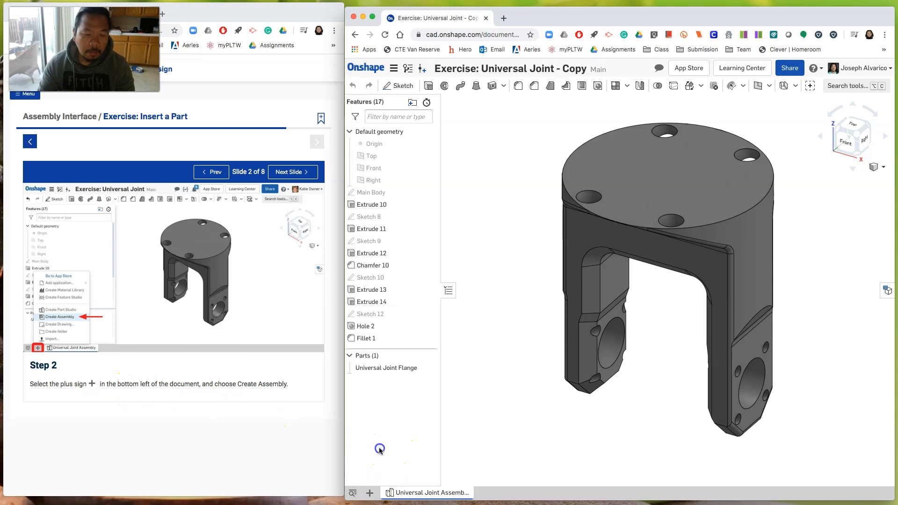
{"action": "left_click", "coordinate": [371, 494]}
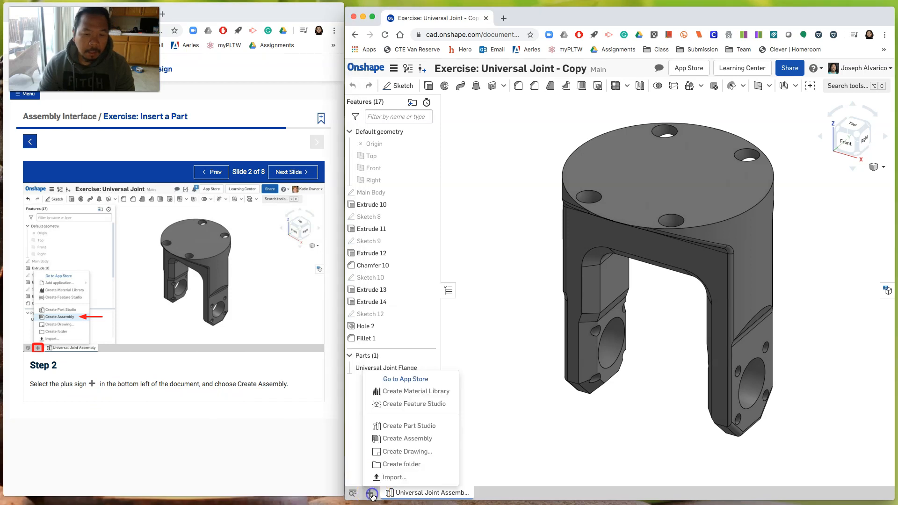
{"action": "left_click", "coordinate": [408, 440]}
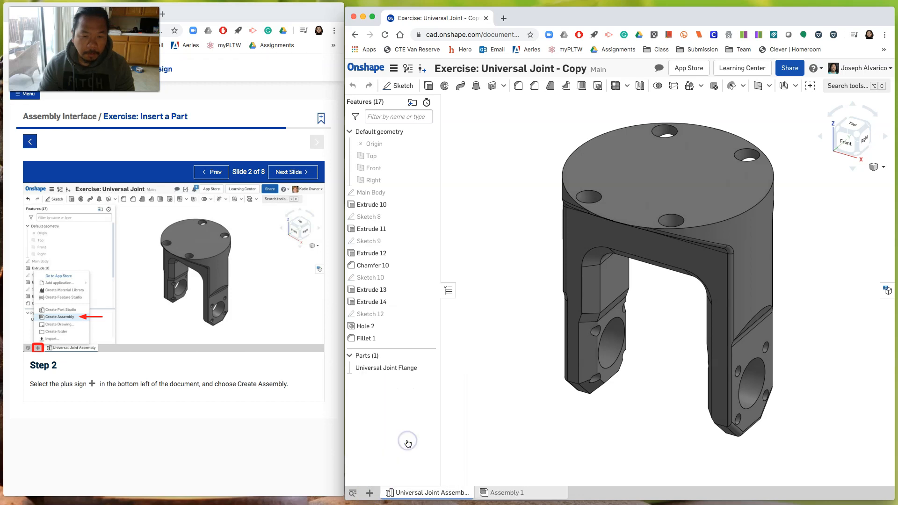
{"action": "left_click", "coordinate": [500, 492]}
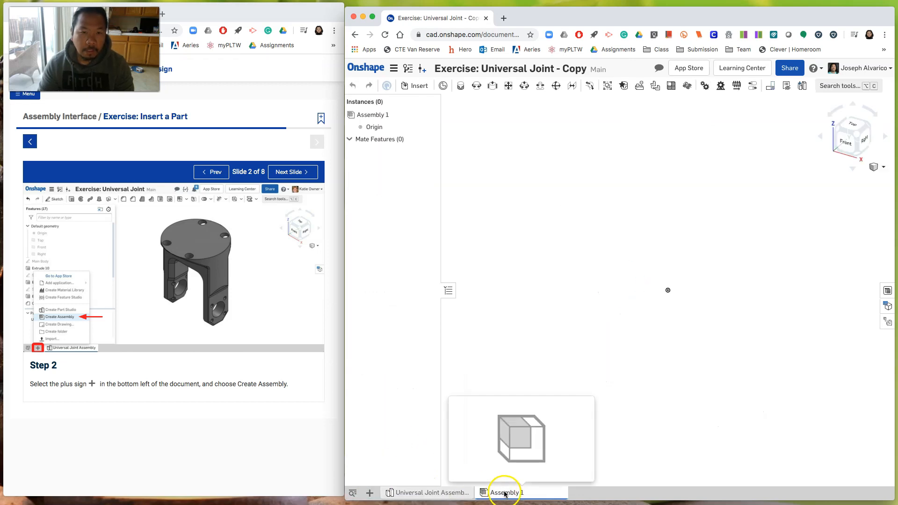
{"action": "left_click", "coordinate": [439, 495]}
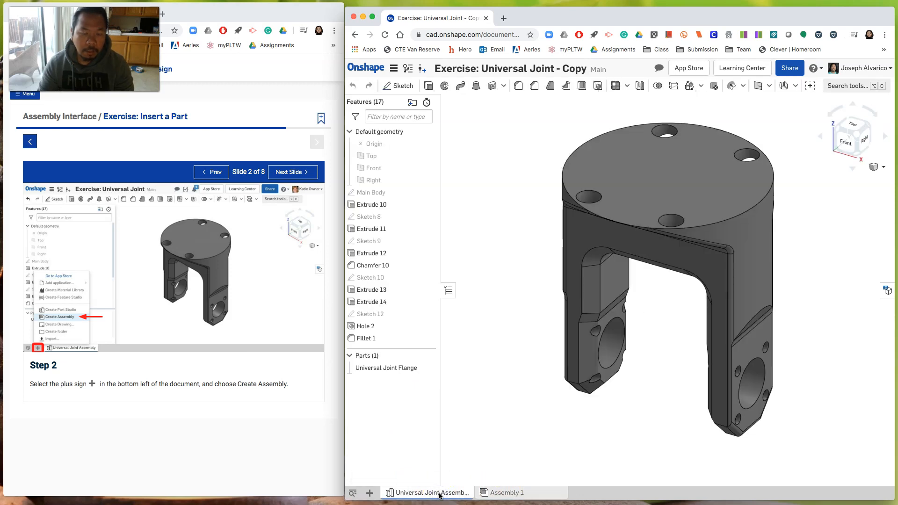
{"action": "left_click", "coordinate": [506, 494]}
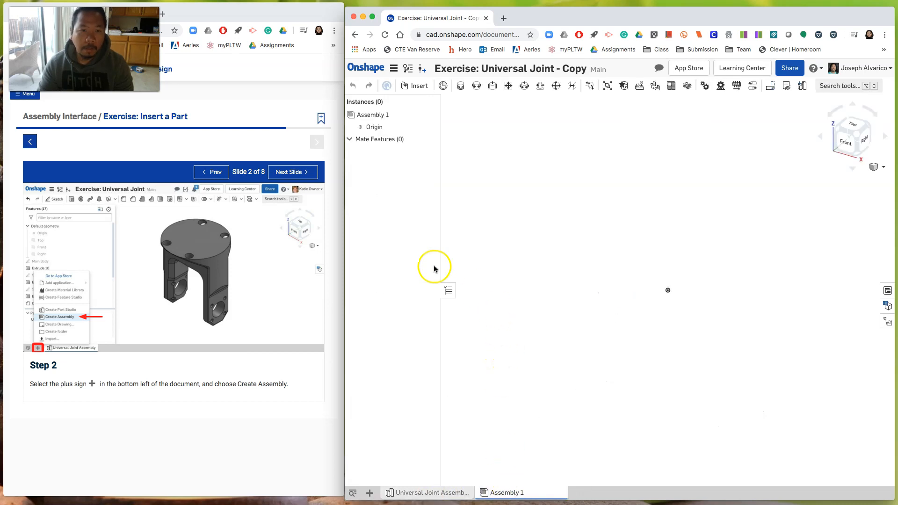
Advance the exercise to slide 3 and insert the Universal Joint Flange from the current document's part studios into Assembly 1.
{"action": "left_click", "coordinate": [299, 174]}
{"action": "left_click", "coordinate": [299, 174]}
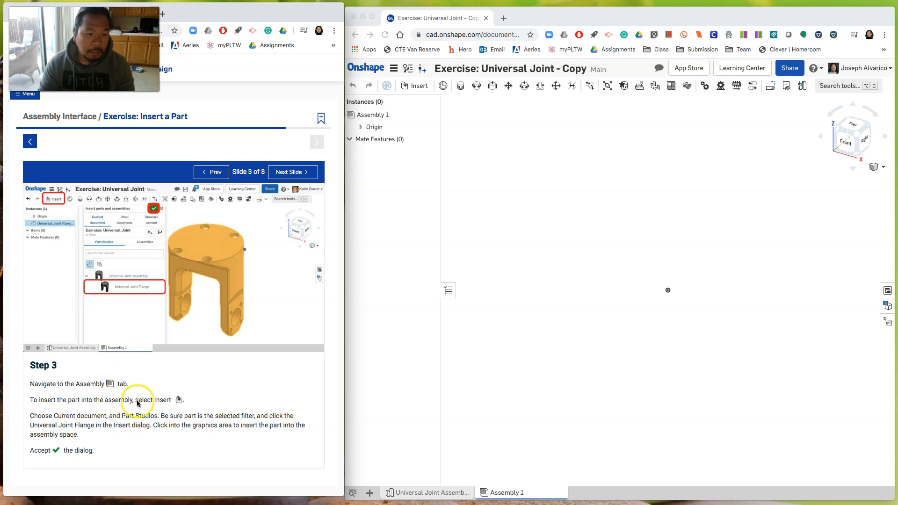
{"action": "left_click", "coordinate": [478, 119]}
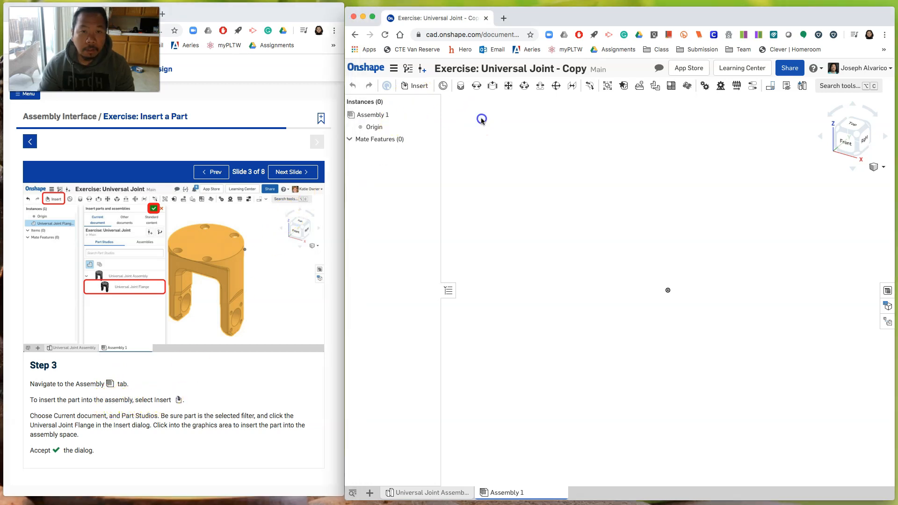
{"action": "left_click", "coordinate": [419, 87]}
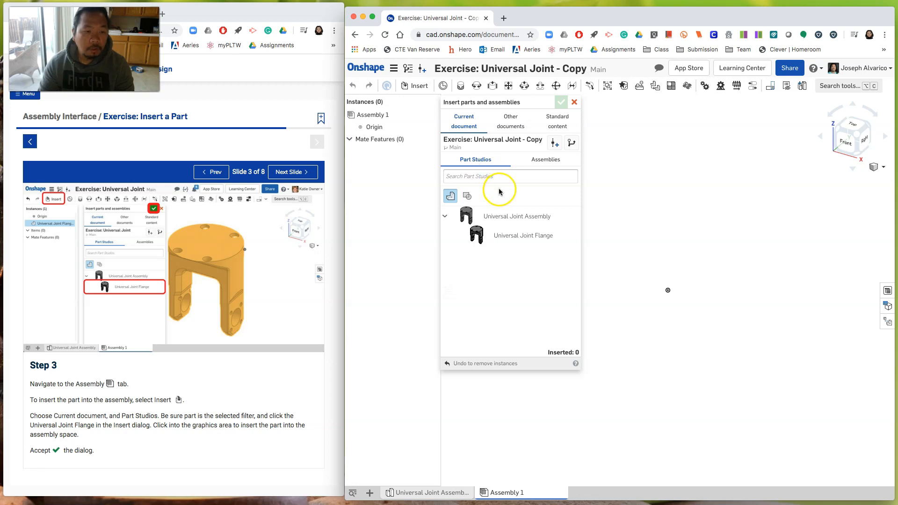
{"action": "left_click", "coordinate": [510, 240]}
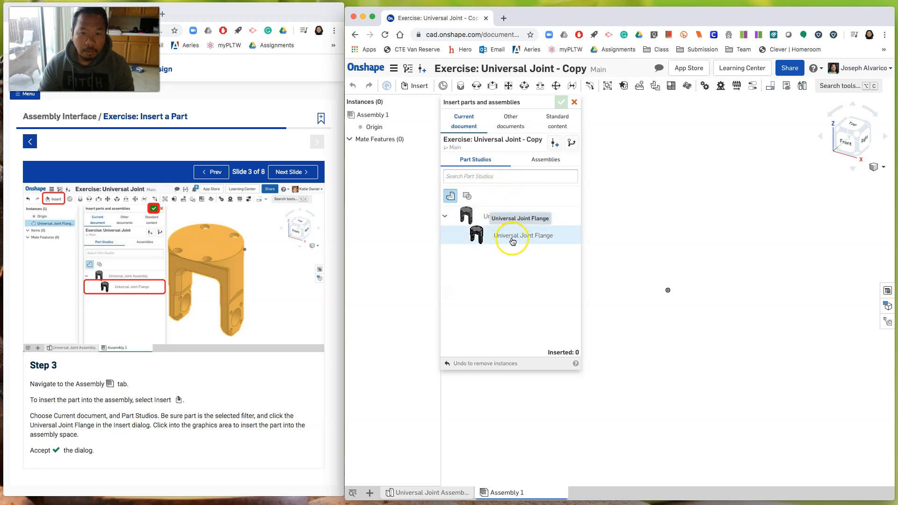
{"action": "left_click", "coordinate": [512, 241]}
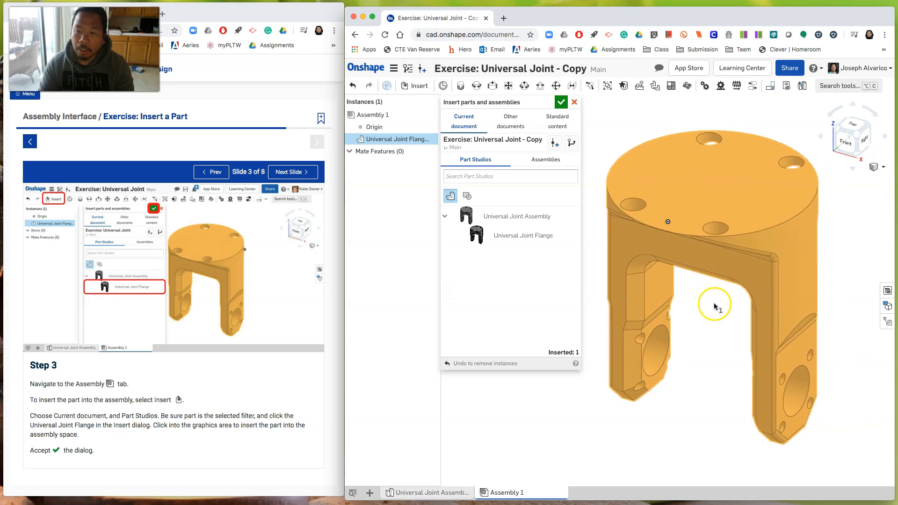
{"action": "left_click", "coordinate": [715, 303]}
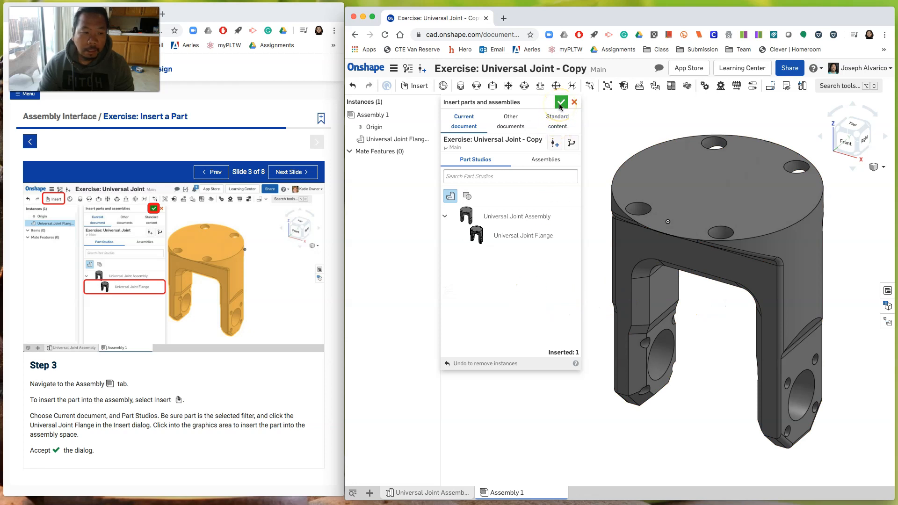
{"action": "left_click", "coordinate": [561, 103]}
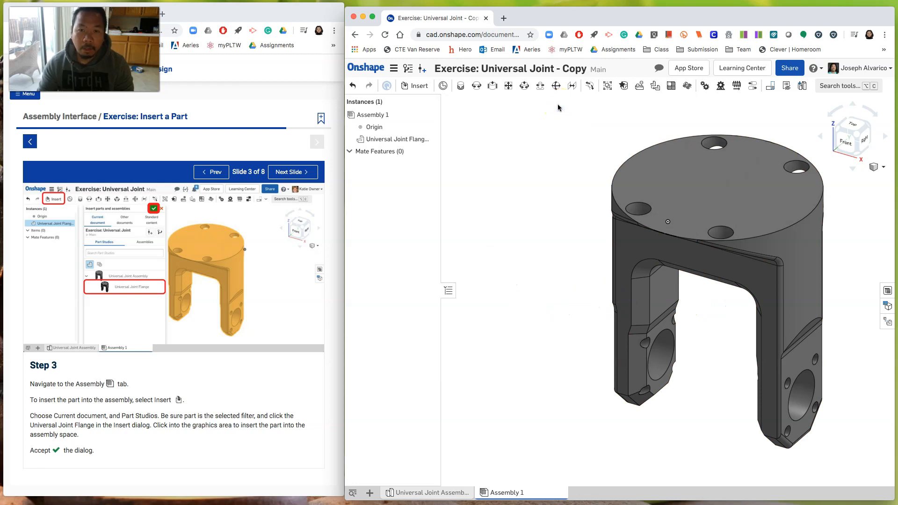
Advance the exercise to slide 4, select the flange by its round end face and shift it with the triad manipulator.
{"action": "left_click", "coordinate": [296, 173]}
{"action": "left_click", "coordinate": [295, 173]}
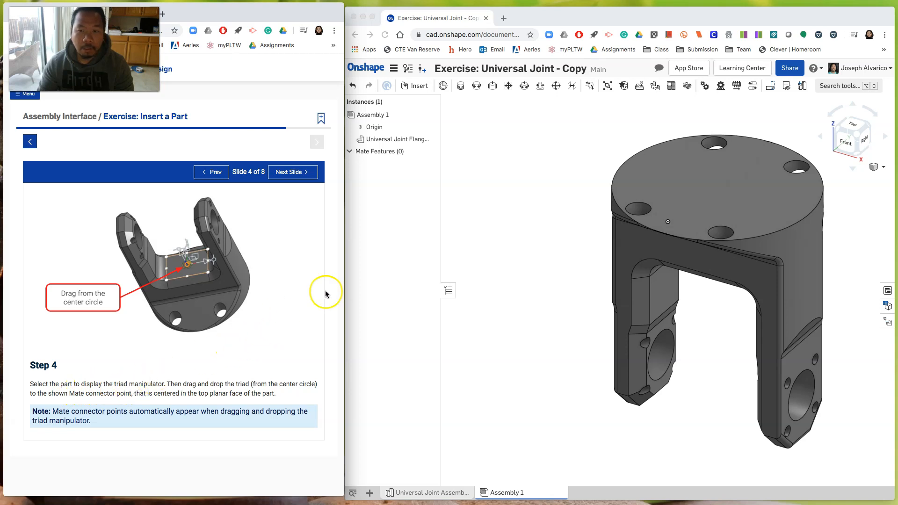
{"action": "left_click", "coordinate": [525, 198]}
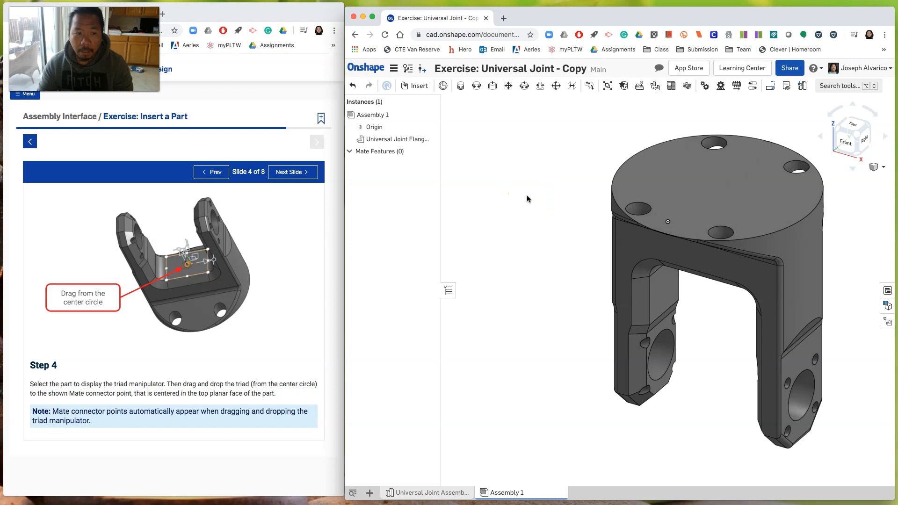
{"action": "left_click", "coordinate": [671, 180]}
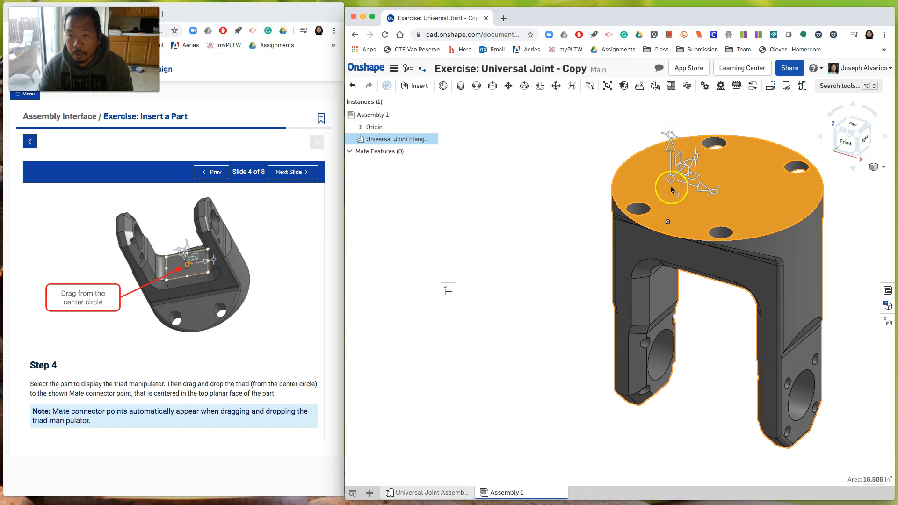
{"action": "left_click_drag", "start_coordinate": [679, 161], "coordinate": [617, 195]}
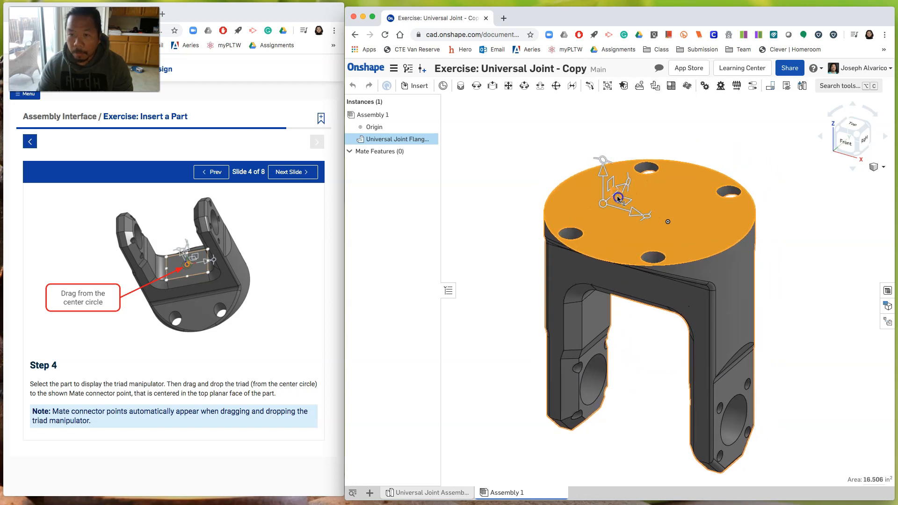
Rotate the flange about 170 degrees with the triad so its two arms point upward.
{"action": "left_click", "coordinate": [603, 161]}
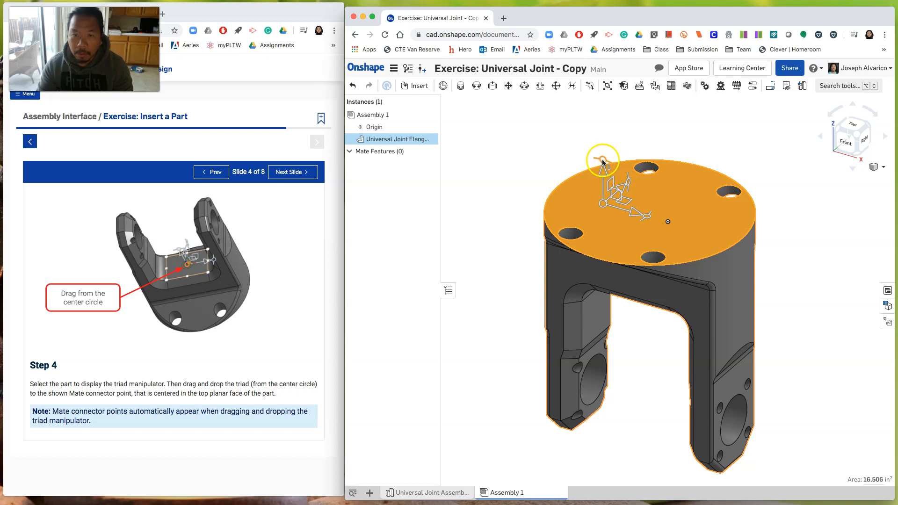
{"action": "left_click_drag", "start_coordinate": [609, 163], "coordinate": [654, 318]}
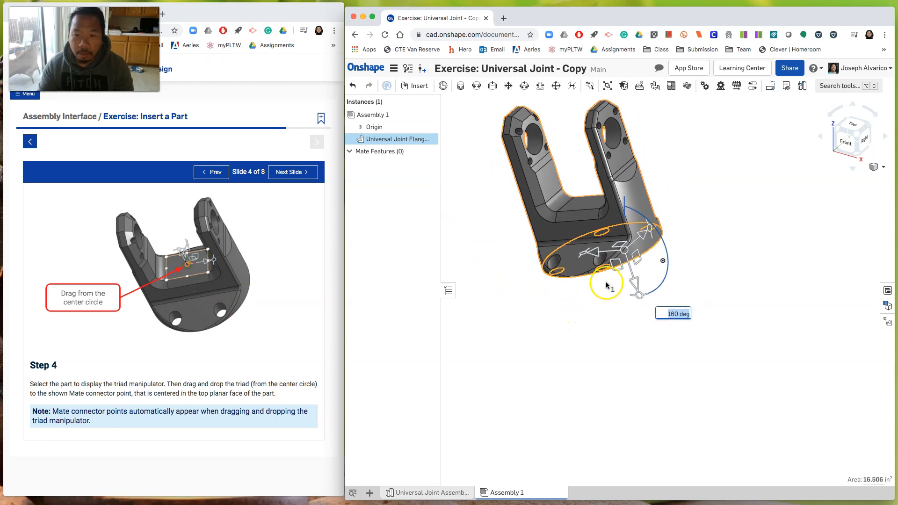
{"action": "left_click_drag", "start_coordinate": [638, 299], "coordinate": [629, 298]}
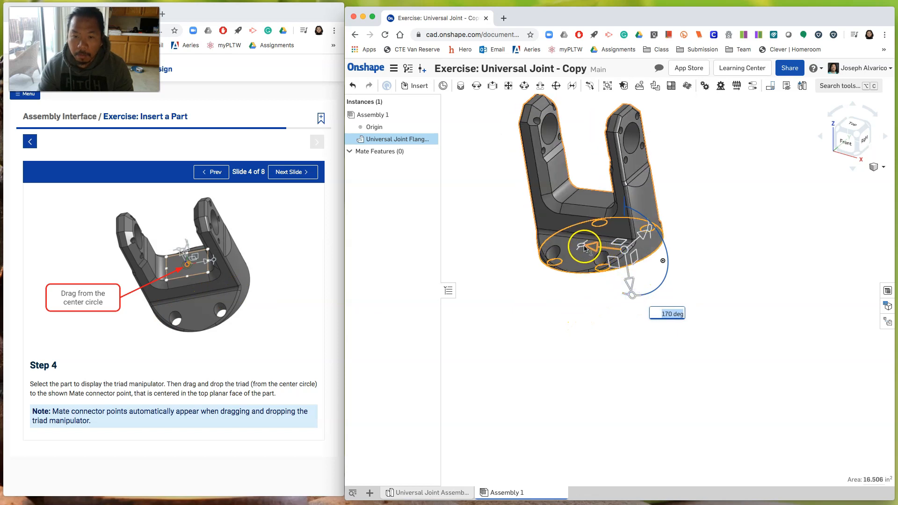
Fine-tune the flange's orientation with triad rotations of 25 degrees and about 2.4 degrees, and clear the selection.
{"action": "left_click_drag", "start_coordinate": [584, 247], "coordinate": [640, 251]}
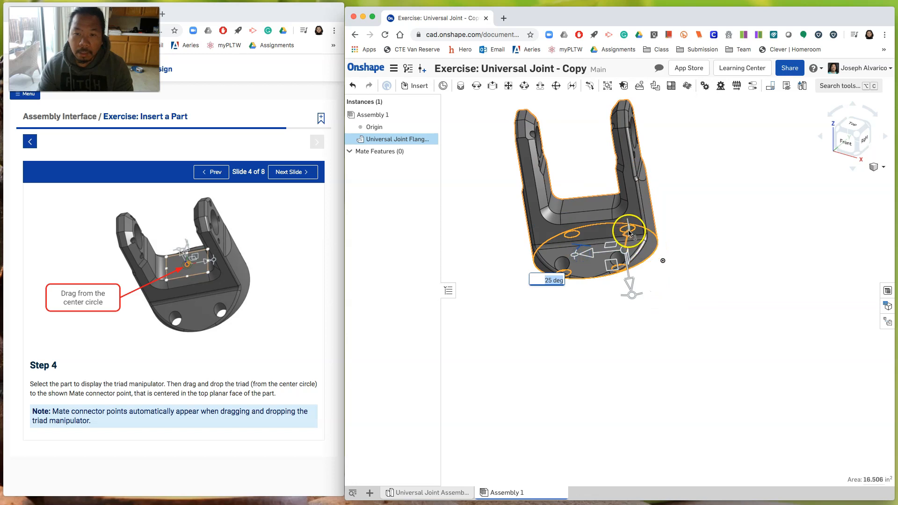
{"action": "scroll", "coordinate": [630, 232], "scroll_direction": "up", "scroll_amount": 5}
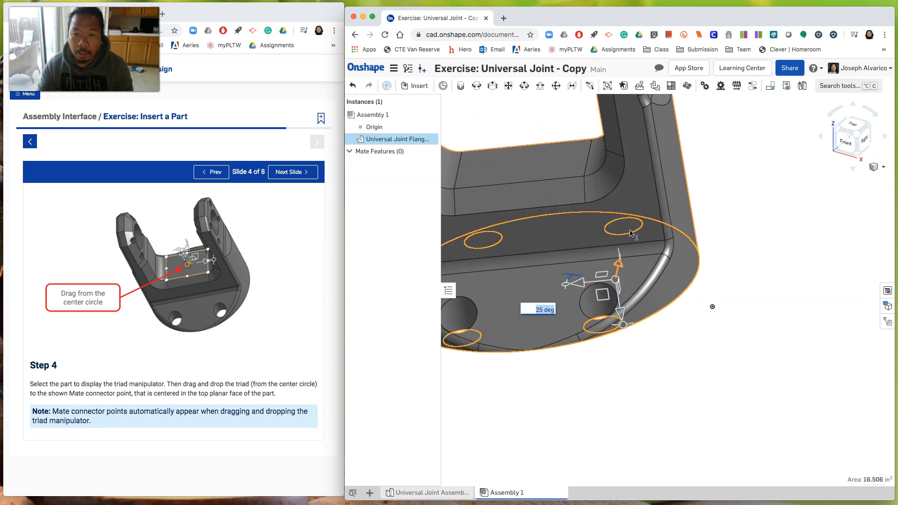
{"action": "mouse_move", "coordinate": [620, 261]}
{"action": "left_mouse_down"}
{"action": "mouse_move", "coordinate": [622, 268]}
{"action": "mouse_move", "coordinate": [624, 258]}
{"action": "left_mouse_up"}
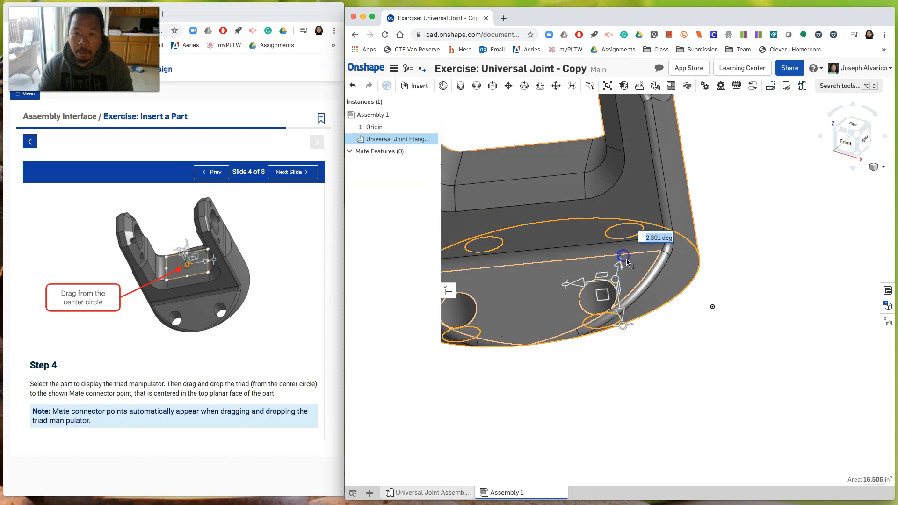
{"action": "scroll", "coordinate": [627, 260], "scroll_direction": "down", "scroll_amount": 7}
{"action": "scroll", "coordinate": [627, 263], "scroll_direction": "up", "scroll_amount": 3}
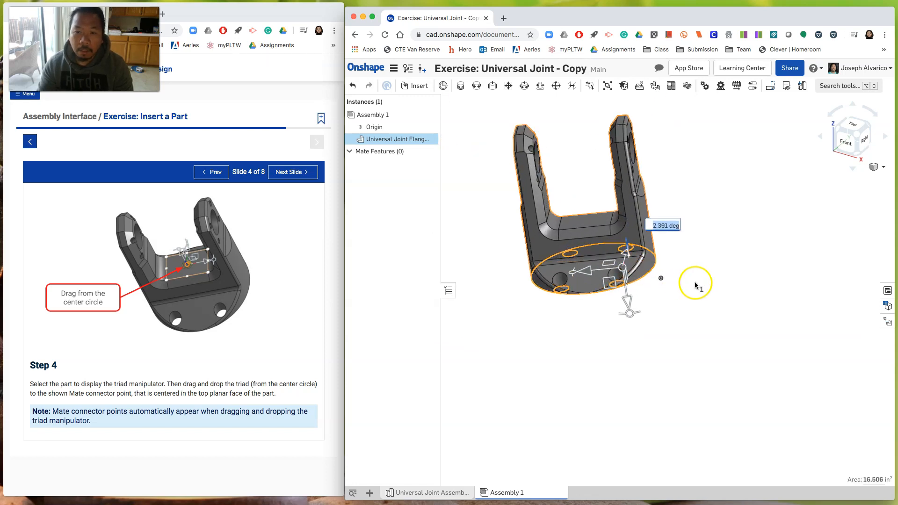
{"action": "left_click", "coordinate": [691, 307]}
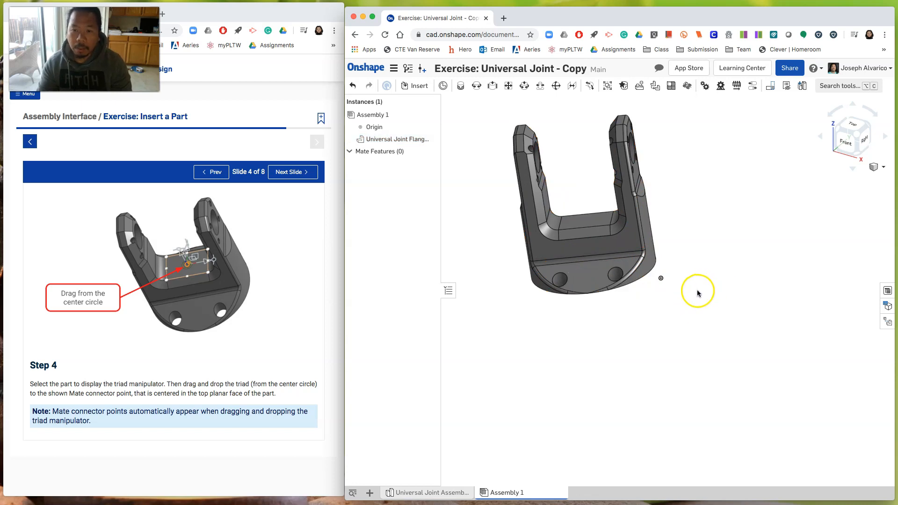
Examine the inner planar face between the flange's arms and compare it with the face shown on slide 4.
{"action": "scroll", "coordinate": [697, 291], "scroll_direction": "up", "scroll_amount": 3}
{"action": "scroll", "coordinate": [696, 290], "scroll_direction": "down", "scroll_amount": 2}
{"action": "middle_click_drag", "start_coordinate": [693, 281], "coordinate": [726, 317]}
{"action": "scroll", "coordinate": [720, 310], "scroll_direction": "down", "scroll_amount": 1}
{"action": "scroll", "coordinate": [720, 310], "scroll_direction": "up", "scroll_amount": 1}
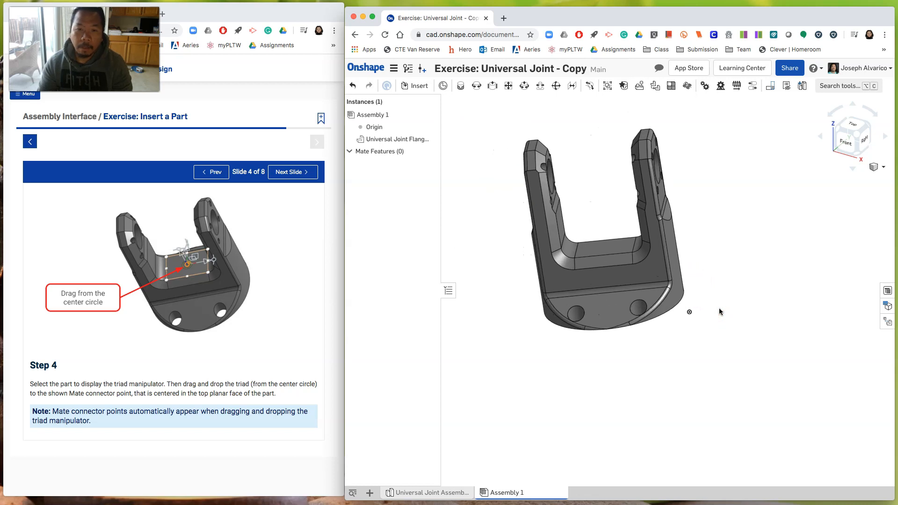
{"action": "scroll", "coordinate": [720, 311], "scroll_direction": "up", "scroll_amount": 1}
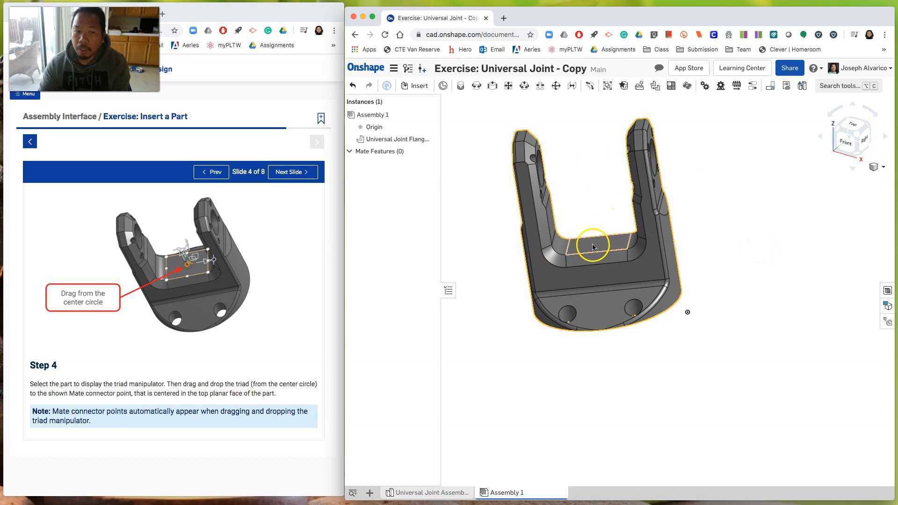
{"action": "left_click", "coordinate": [594, 215]}
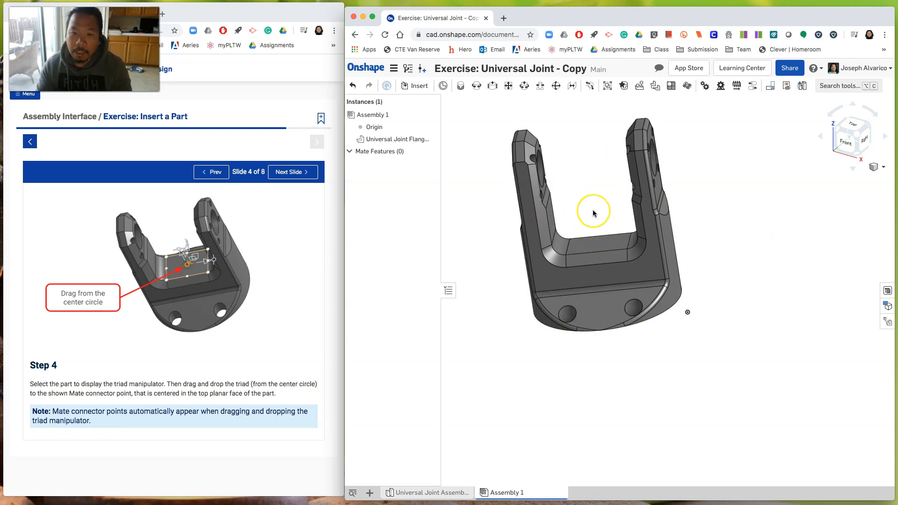
{"action": "left_click", "coordinate": [593, 217]}
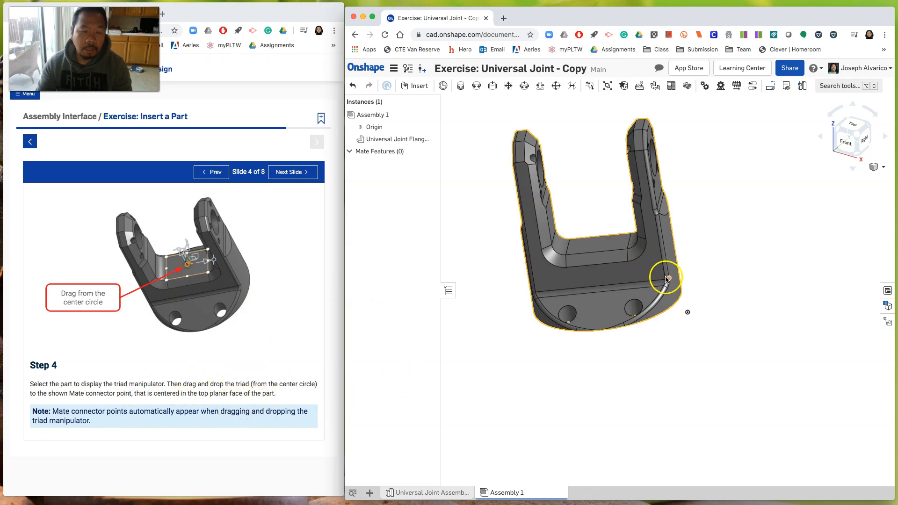
Select the inner planar face between the flange's arms and snap the triad's center circle to the mate connector point at the face's center.
{"action": "scroll", "coordinate": [686, 263], "scroll_direction": "up", "scroll_amount": 4}
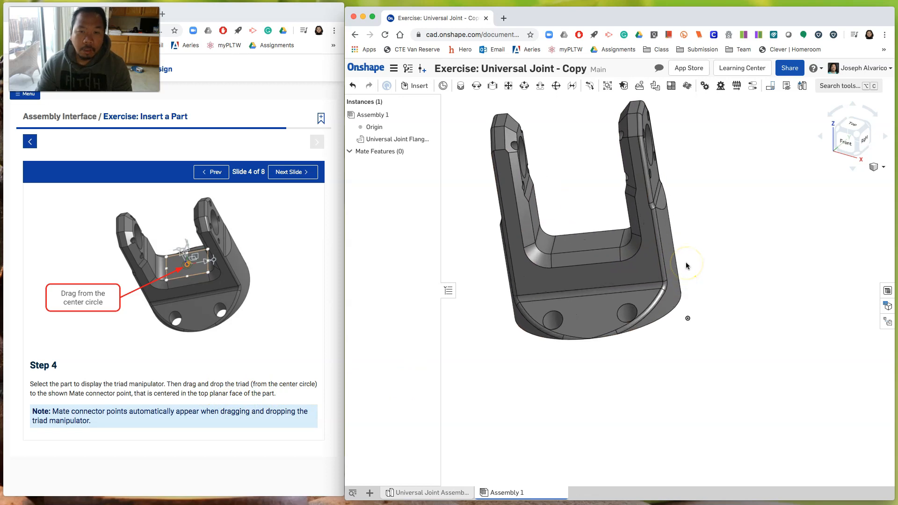
{"action": "scroll", "coordinate": [686, 263], "scroll_direction": "up", "scroll_amount": 2}
{"action": "scroll", "coordinate": [545, 235], "scroll_direction": "up", "scroll_amount": 4}
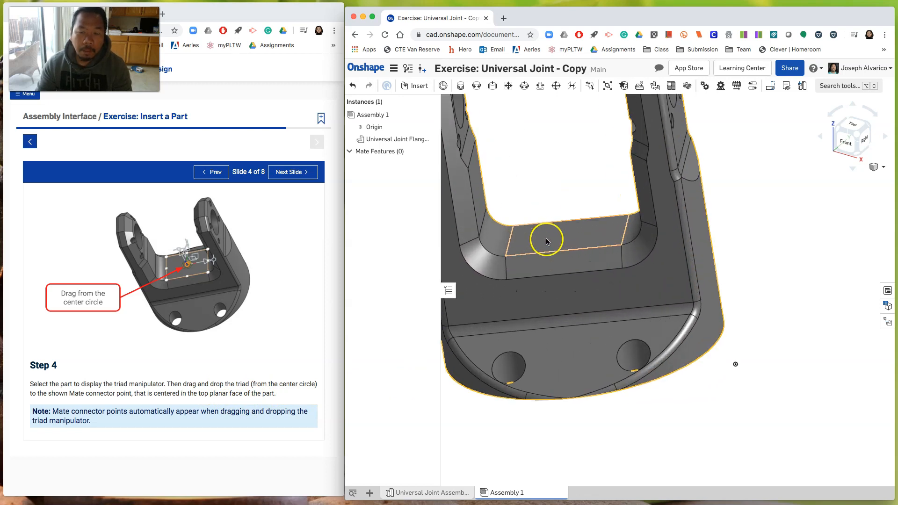
{"action": "left_click", "coordinate": [518, 247]}
{"action": "middle_click_drag", "start_coordinate": [564, 200], "coordinate": [613, 253]}
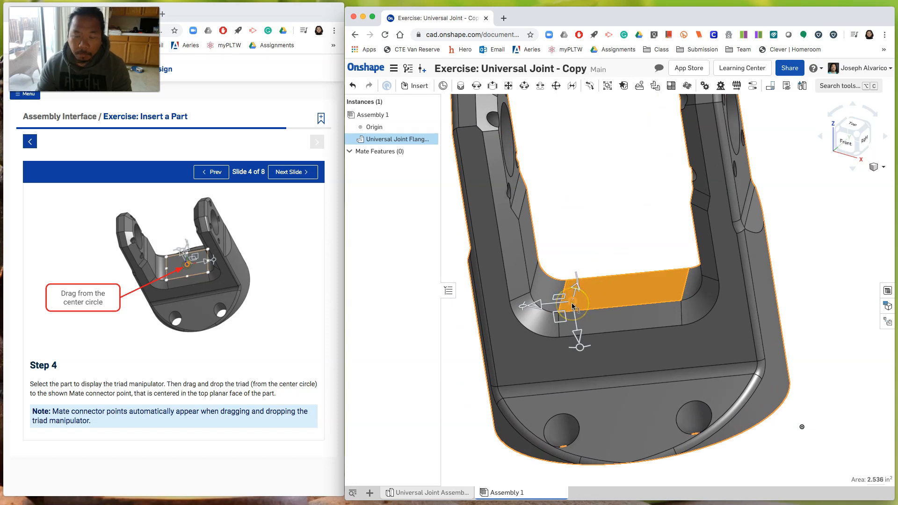
{"action": "scroll", "coordinate": [572, 302], "scroll_direction": "up", "scroll_amount": 2}
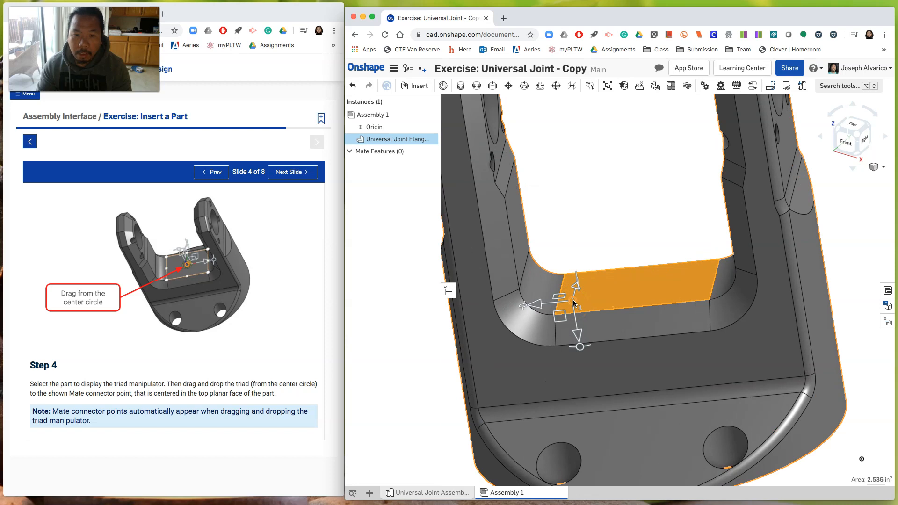
{"action": "left_click_drag", "start_coordinate": [574, 302], "coordinate": [586, 296]}
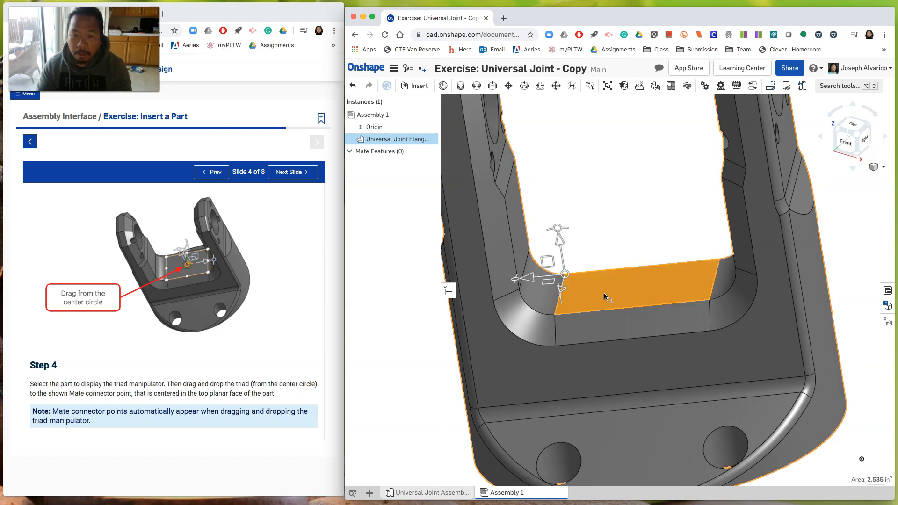
{"action": "scroll", "coordinate": [604, 293], "scroll_direction": "up", "scroll_amount": 3}
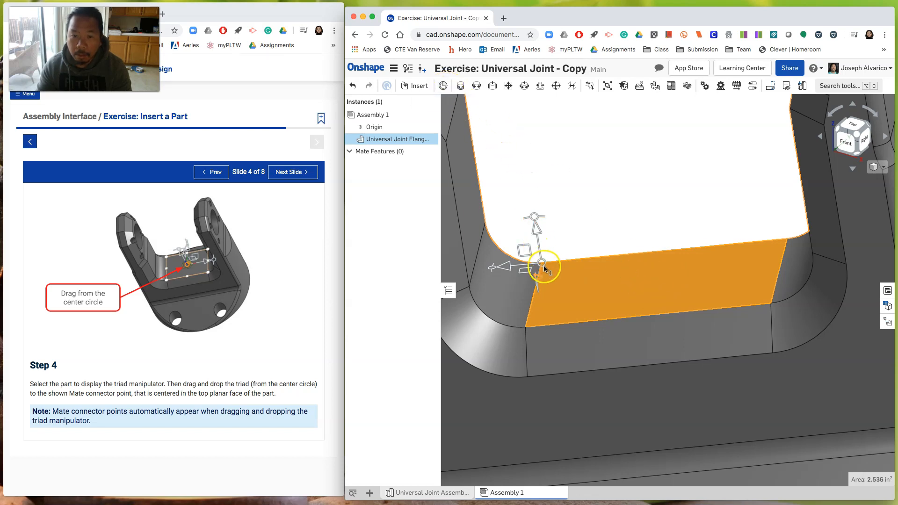
{"action": "left_click_drag", "start_coordinate": [546, 264], "coordinate": [577, 276]}
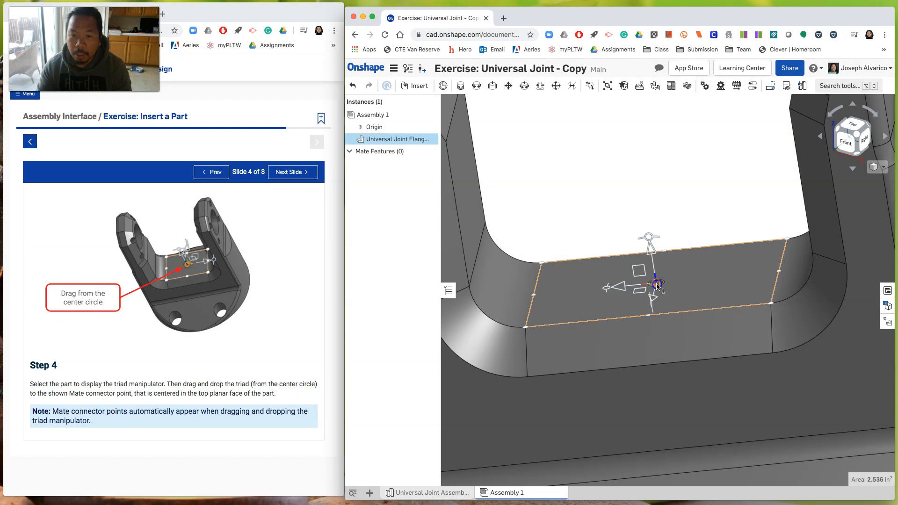
{"action": "left_click_drag", "start_coordinate": [657, 286], "coordinate": [656, 287]}
{"action": "scroll", "coordinate": [679, 229], "scroll_direction": "down", "scroll_amount": 4}
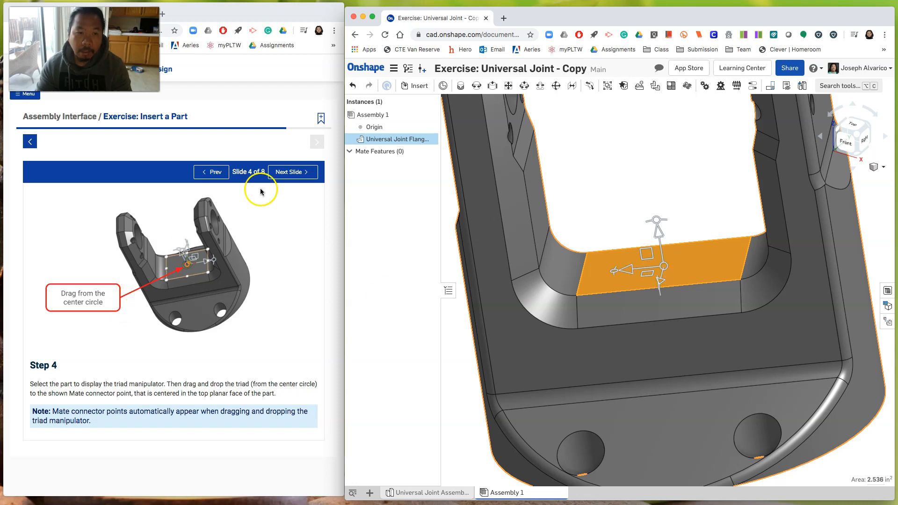
Advance the exercise to slide 5 and move the flange to the origin using the triad's center circle.
{"action": "left_click", "coordinate": [291, 172]}
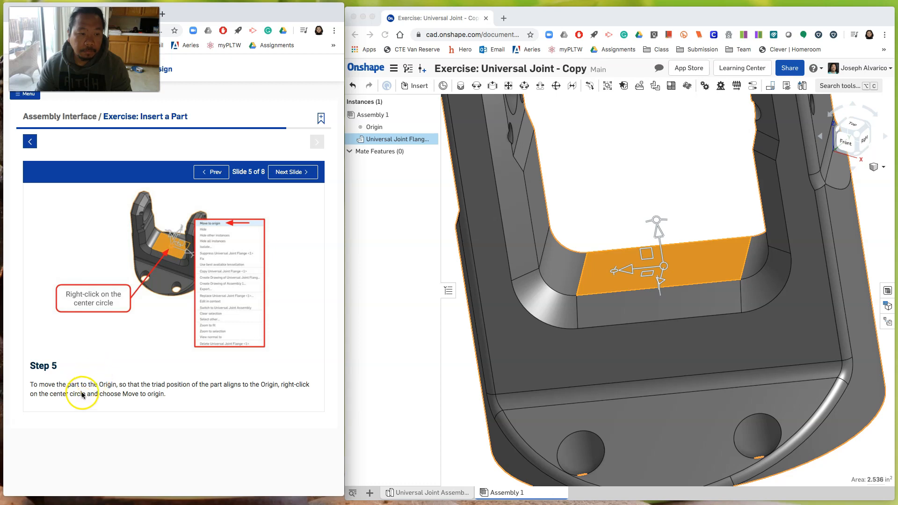
{"action": "scroll", "coordinate": [639, 351], "scroll_direction": "up", "scroll_amount": 2}
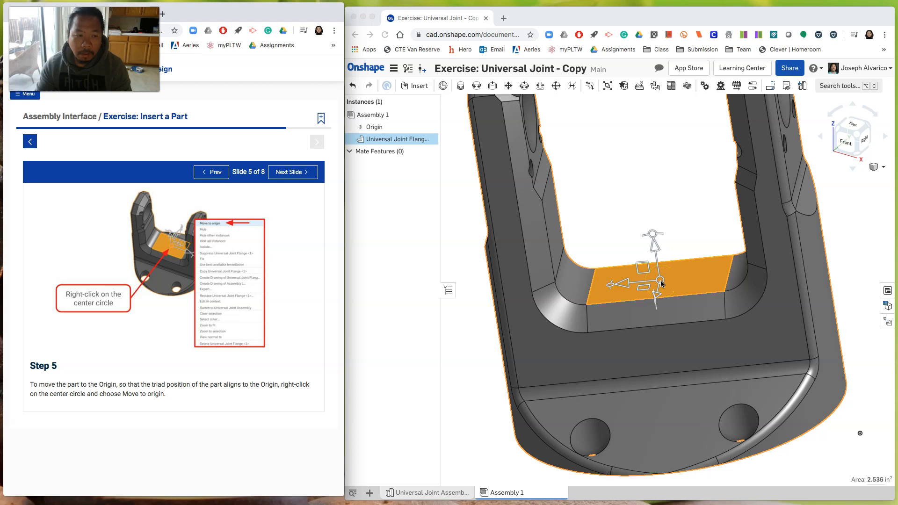
{"action": "left_click", "coordinate": [676, 231]}
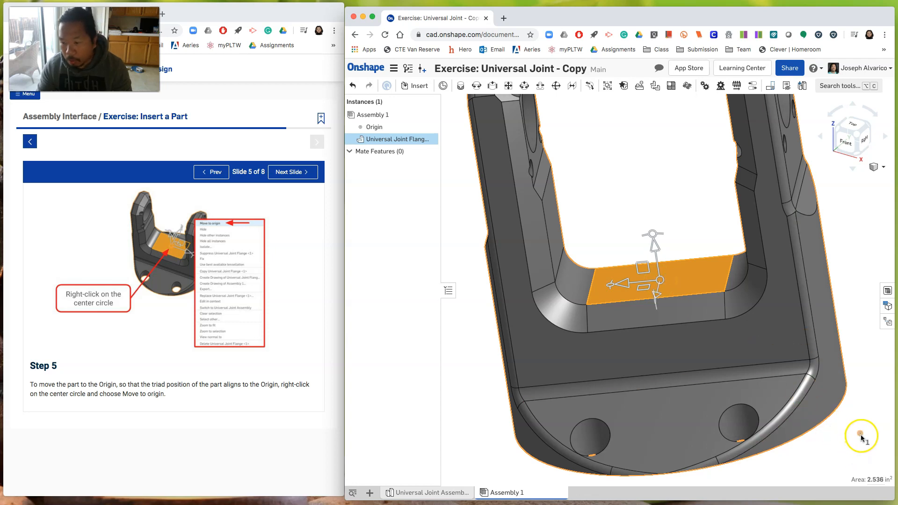
{"action": "scroll", "coordinate": [661, 280], "scroll_direction": "down", "scroll_amount": 1}
{"action": "scroll", "coordinate": [660, 276], "scroll_direction": "down", "scroll_amount": 1}
{"action": "right_click", "coordinate": [660, 279]}
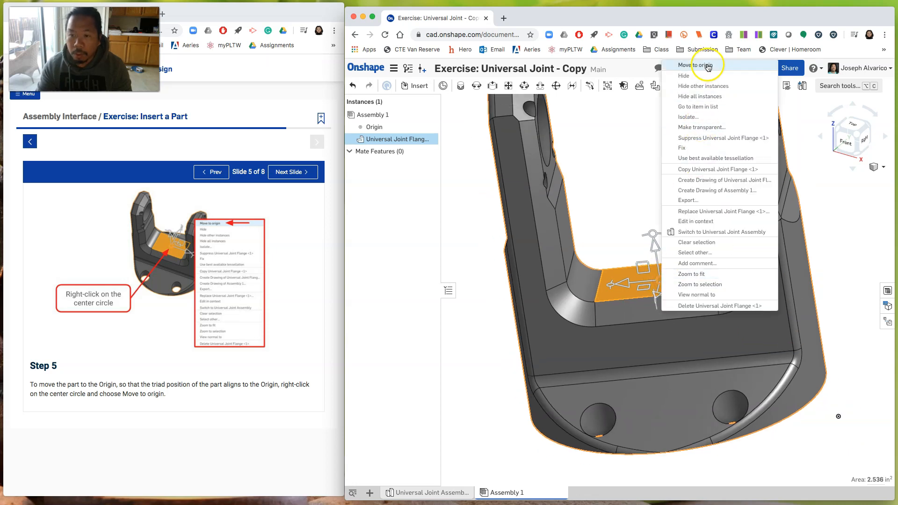
{"action": "left_click", "coordinate": [695, 65]}
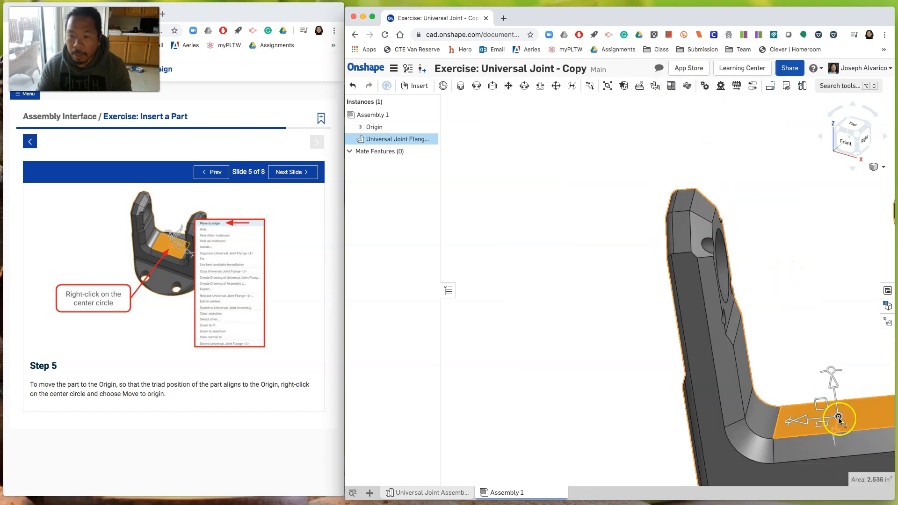
{"action": "scroll", "coordinate": [829, 329], "scroll_direction": "down", "scroll_amount": 3}
{"action": "middle_click_drag", "start_coordinate": [840, 321], "coordinate": [668, 255]}
{"action": "scroll", "coordinate": [669, 257], "scroll_direction": "up", "scroll_amount": 2}
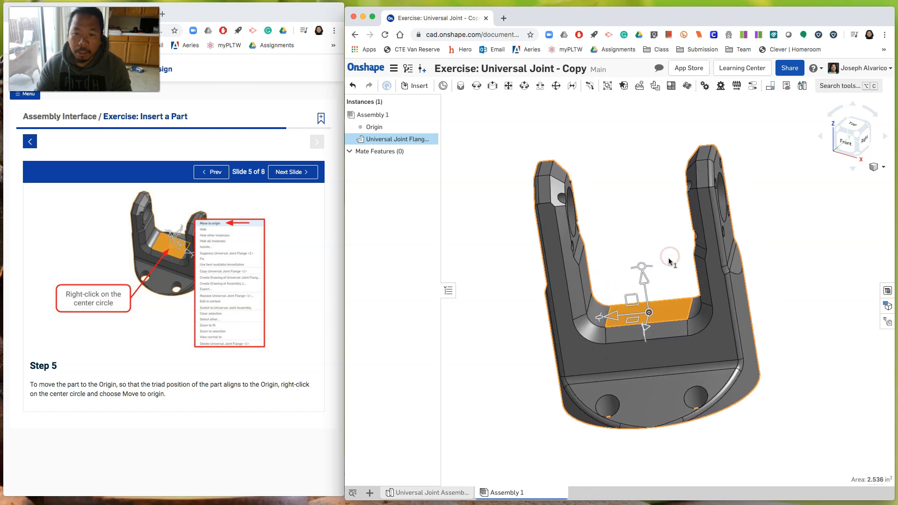
Advance to slide 6, align the triad arrow normal to the selected inner face with Z, and clear the selection.
{"action": "left_click", "coordinate": [229, 382]}
{"action": "left_click", "coordinate": [294, 173]}
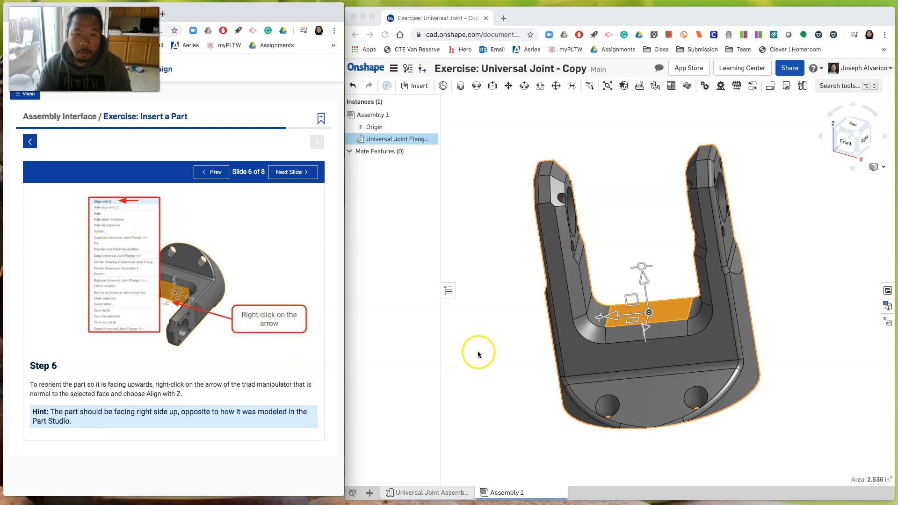
{"action": "right_click_drag", "start_coordinate": [477, 354], "coordinate": [530, 354]}
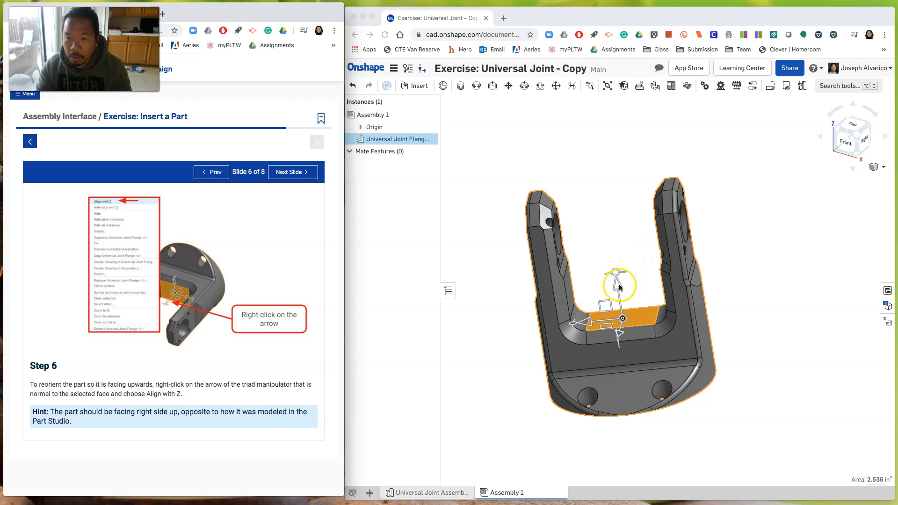
{"action": "left_click", "coordinate": [634, 269]}
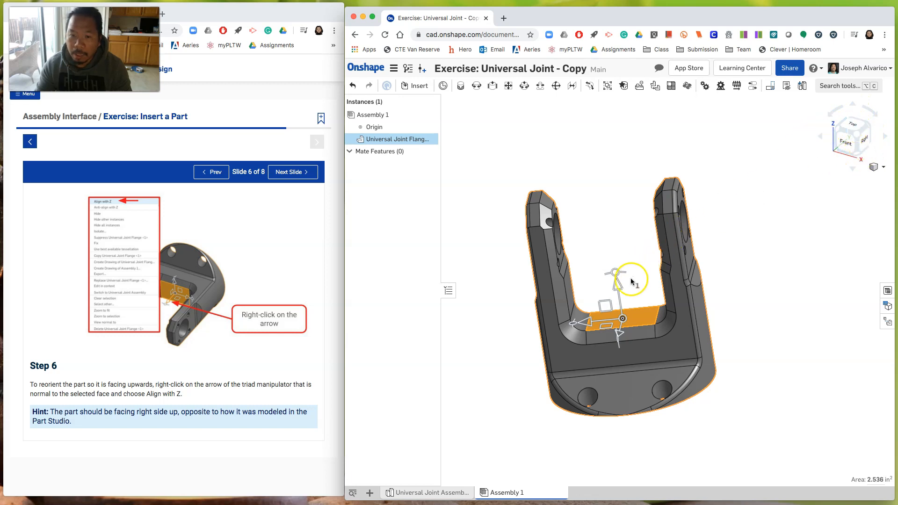
{"action": "scroll", "coordinate": [627, 267], "scroll_direction": "up", "scroll_amount": 2}
{"action": "scroll", "coordinate": [625, 267], "scroll_direction": "down", "scroll_amount": 3}
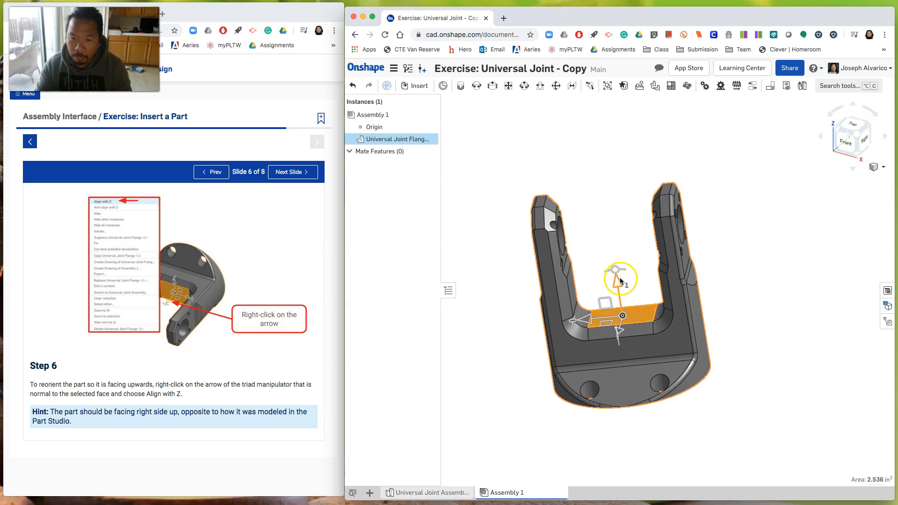
{"action": "right_click", "coordinate": [617, 281]}
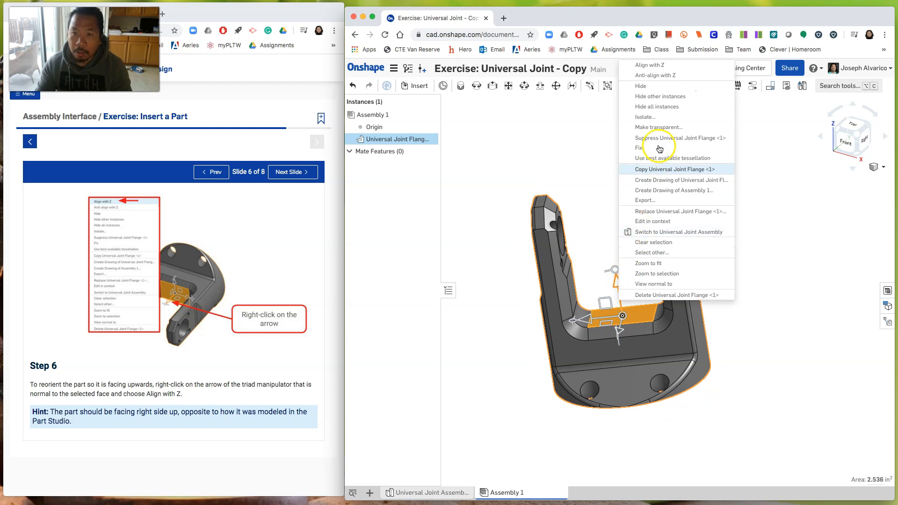
{"action": "left_click", "coordinate": [662, 69]}
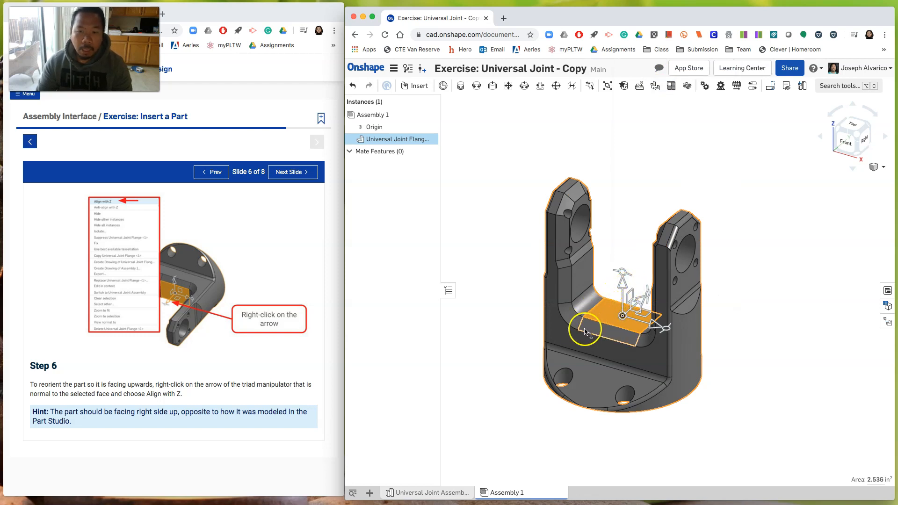
{"action": "left_click", "coordinate": [505, 297]}
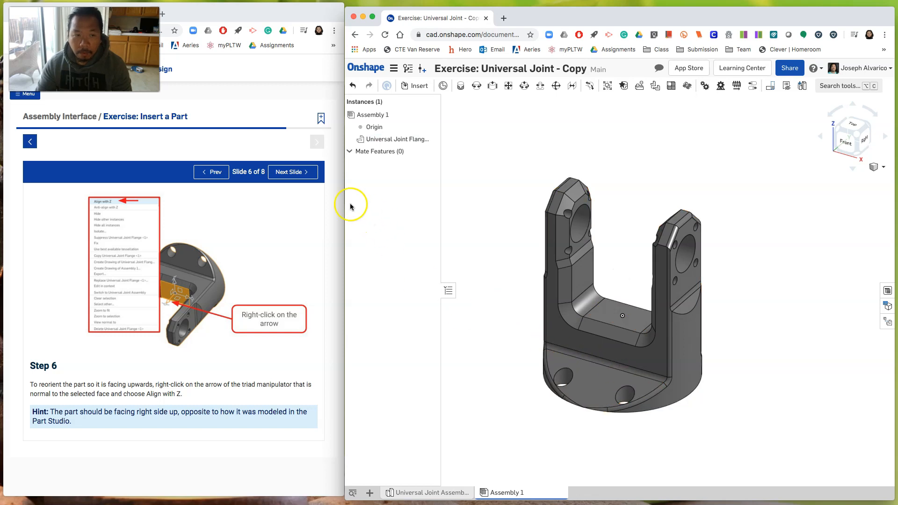
Advance to slide 7 and fix the Universal Joint Flange in space.
{"action": "left_click", "coordinate": [292, 172]}
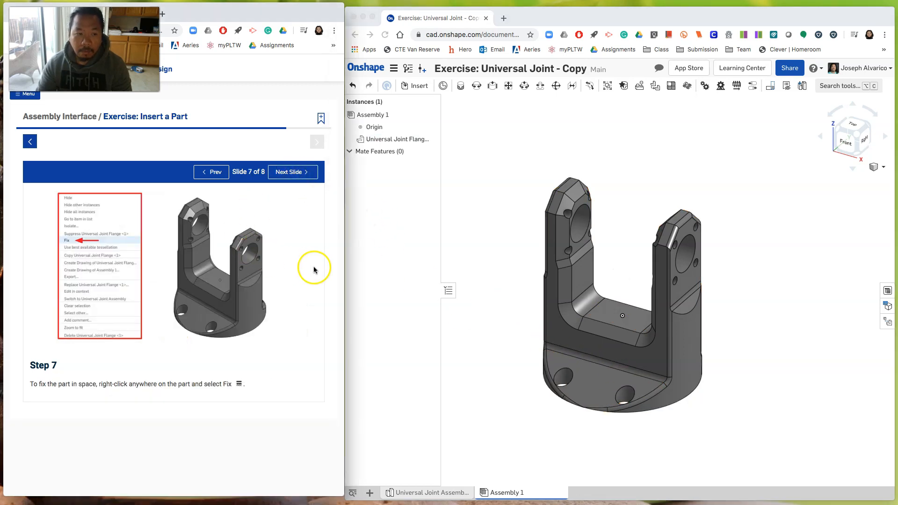
{"action": "left_click", "coordinate": [477, 321]}
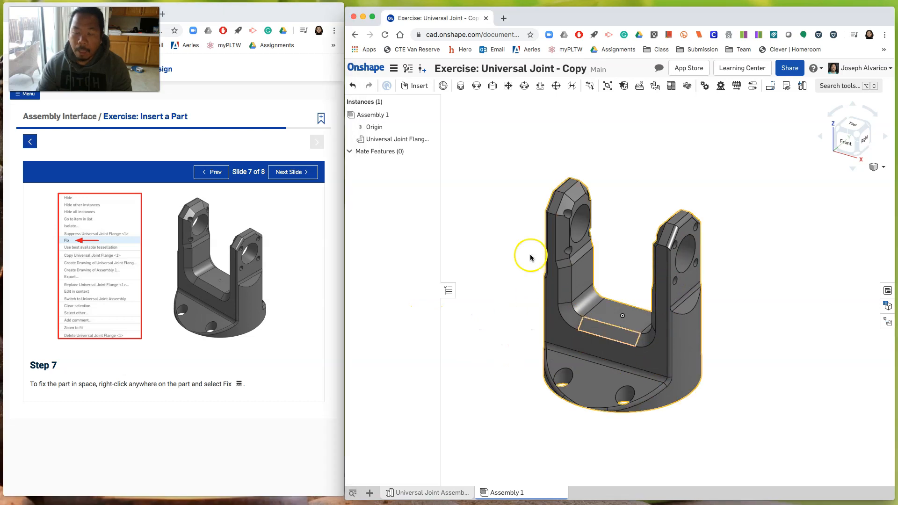
{"action": "right_click", "coordinate": [594, 348]}
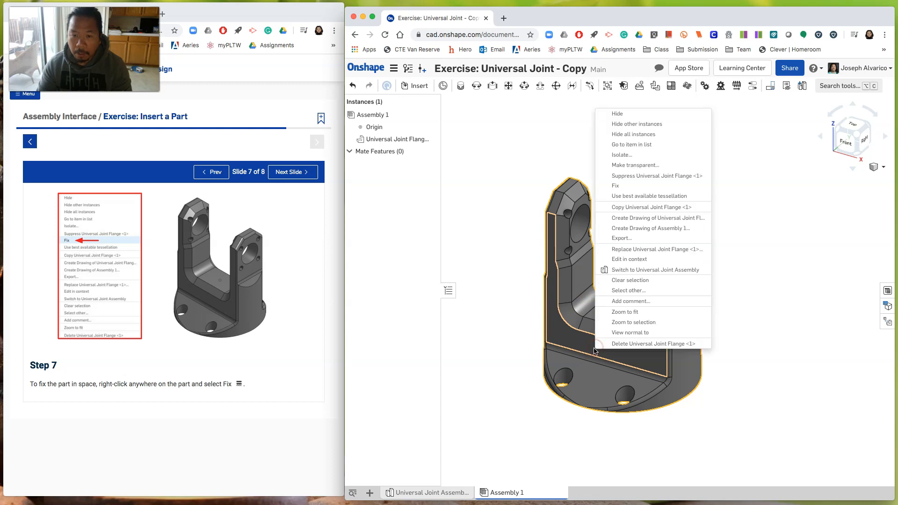
{"action": "left_click", "coordinate": [633, 190]}
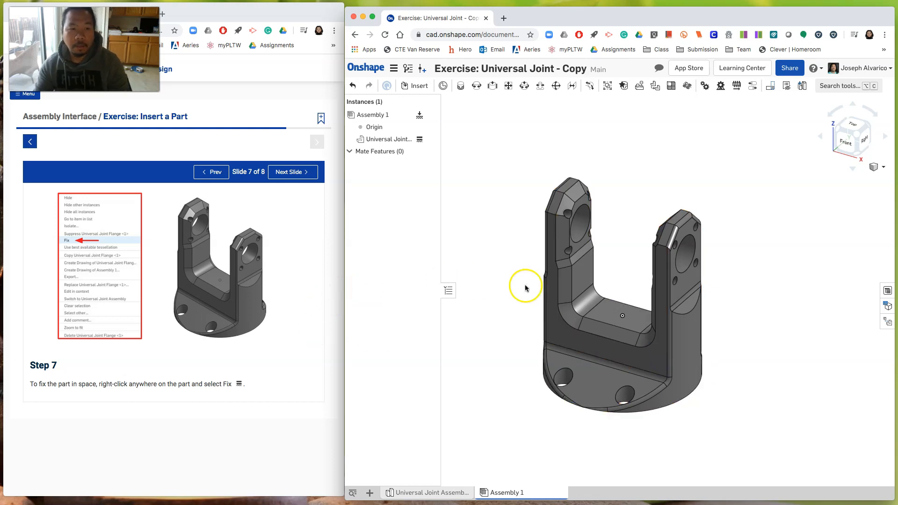
Advance to slide 8, show the mass properties of the Universal Joint Flange instance, and place the dialog clear of the part.
{"action": "left_click", "coordinate": [302, 173]}
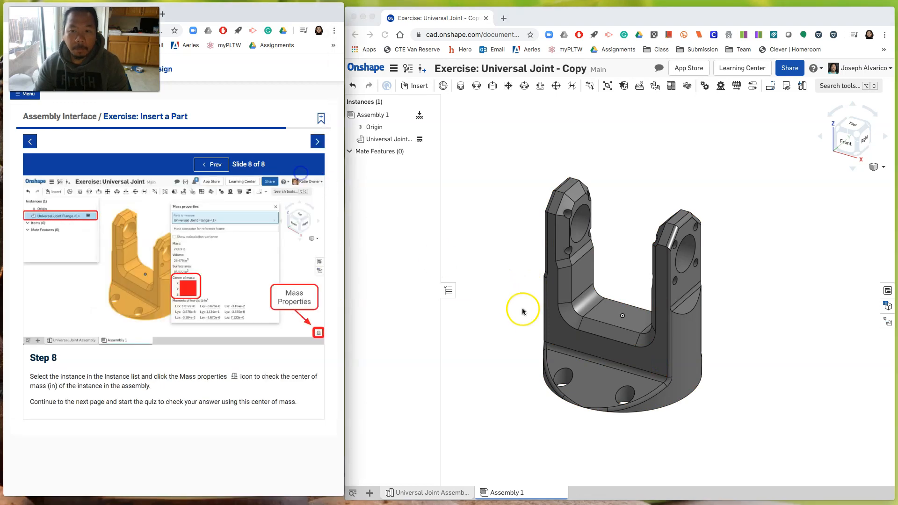
{"action": "scroll", "coordinate": [507, 307], "scroll_direction": "up", "scroll_amount": 1}
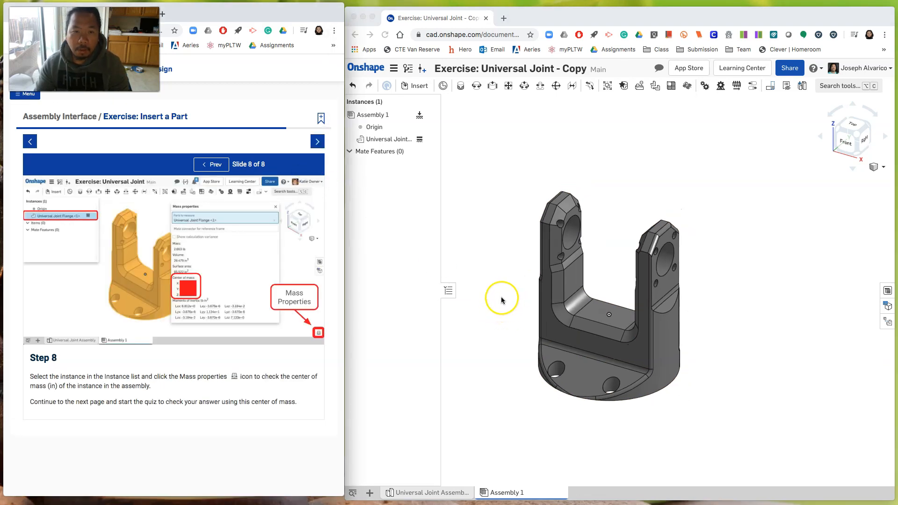
{"action": "left_click", "coordinate": [389, 141]}
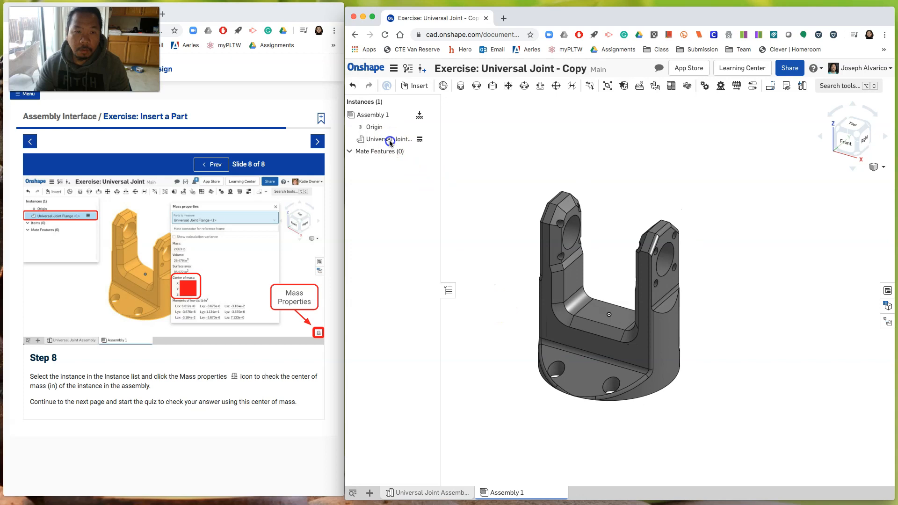
{"action": "left_click", "coordinate": [389, 141]}
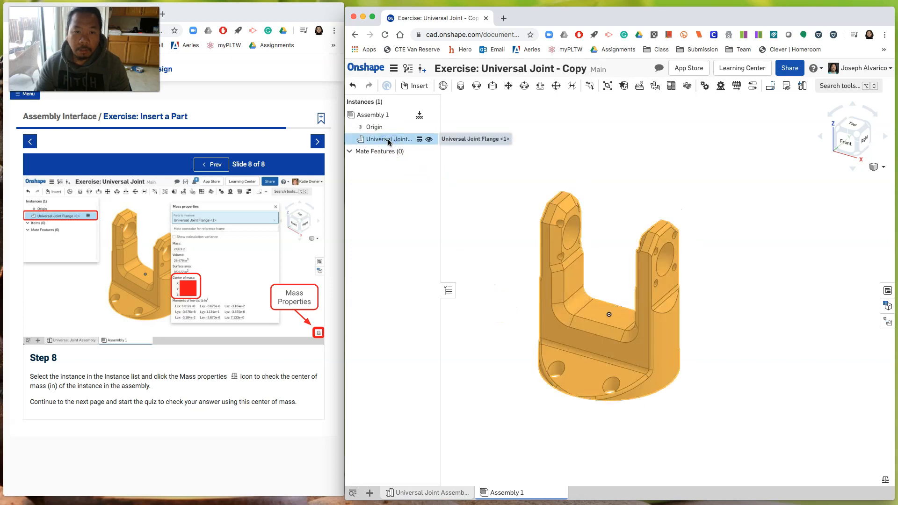
{"action": "left_click", "coordinate": [885, 482]}
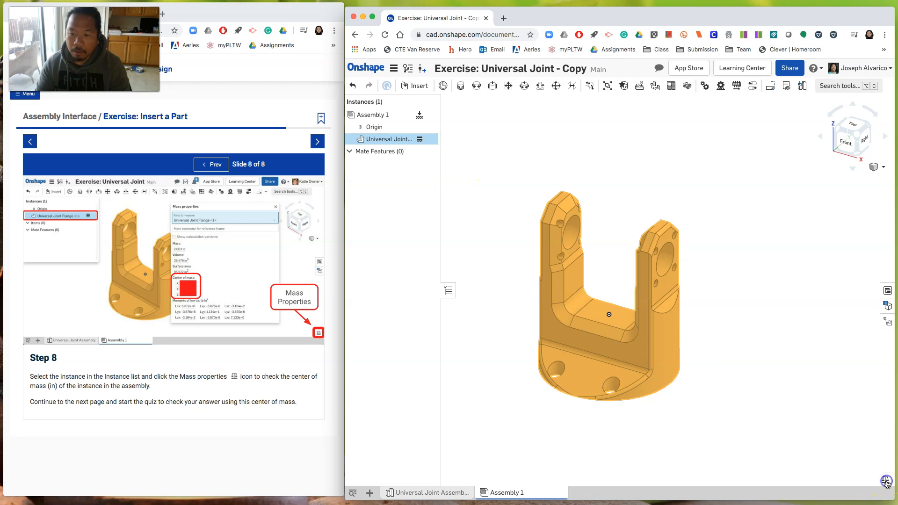
{"action": "left_click_drag", "start_coordinate": [565, 194], "coordinate": [570, 151]}
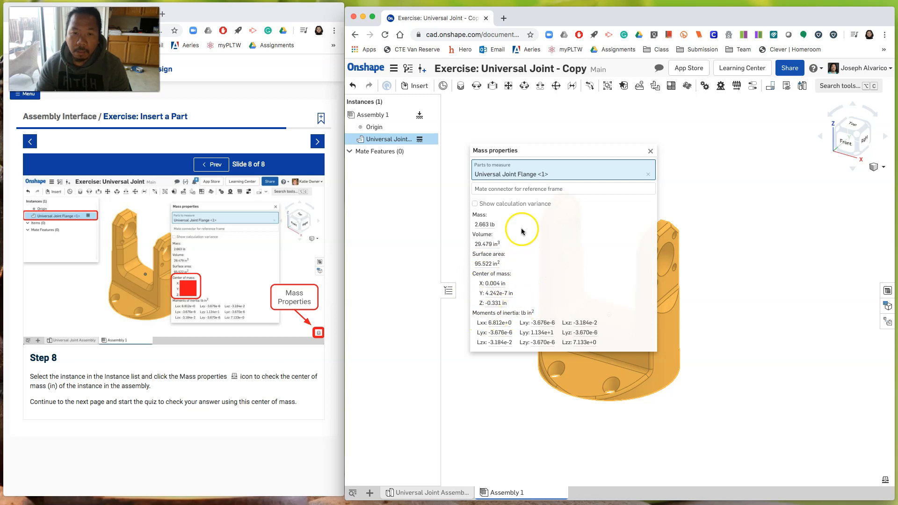
{"action": "left_click_drag", "start_coordinate": [535, 152], "coordinate": [752, 187]}
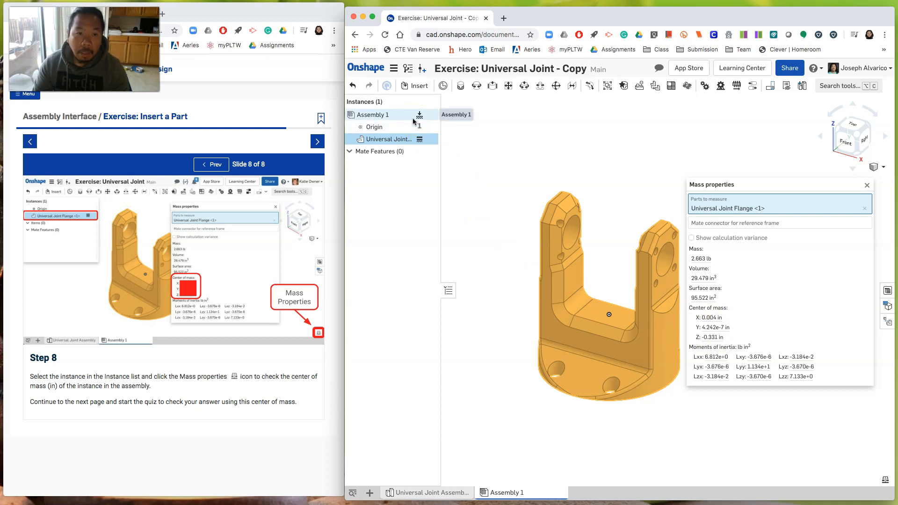
Capture the Onshape window with the mass properties as a screenshot, and begin the self-check on the exercise's next page.
{"action": "left_click_drag", "start_coordinate": [347, 59], "coordinate": [891, 501]}
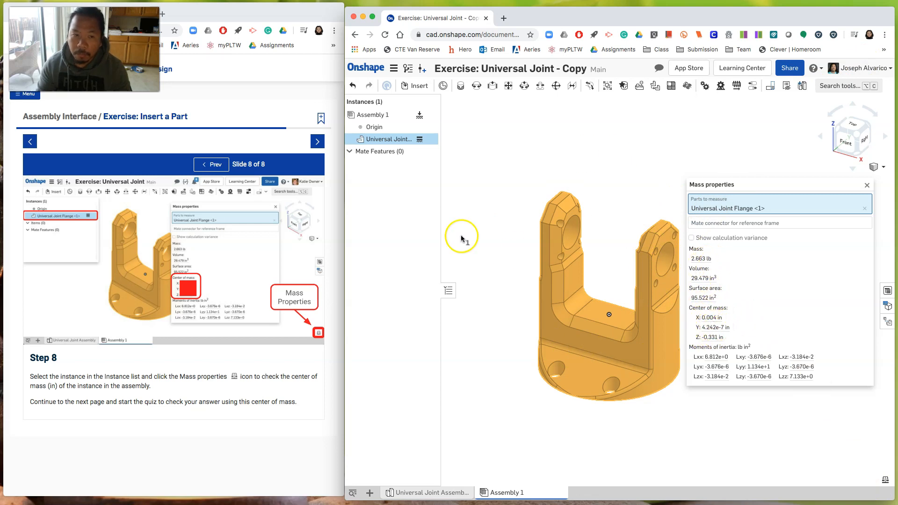
{"action": "left_click", "coordinate": [304, 141]}
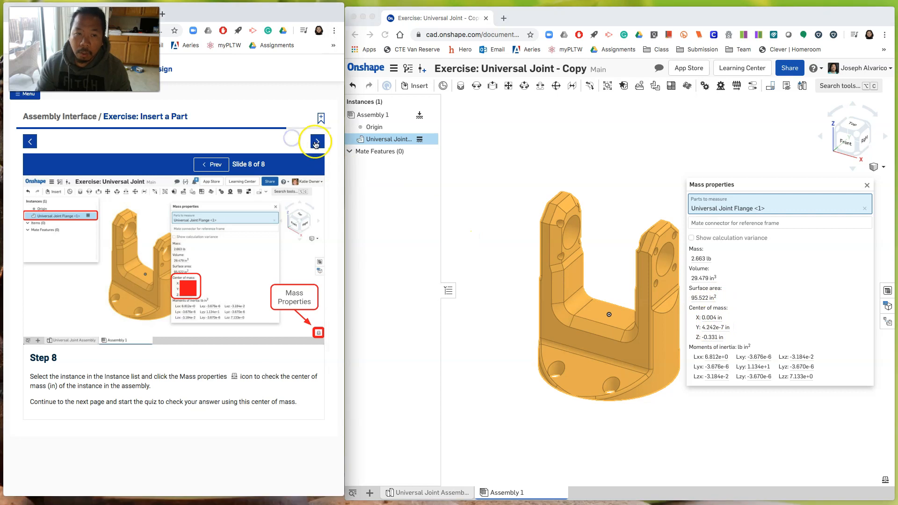
{"action": "left_click", "coordinate": [317, 142]}
{"action": "left_click", "coordinate": [188, 242]}
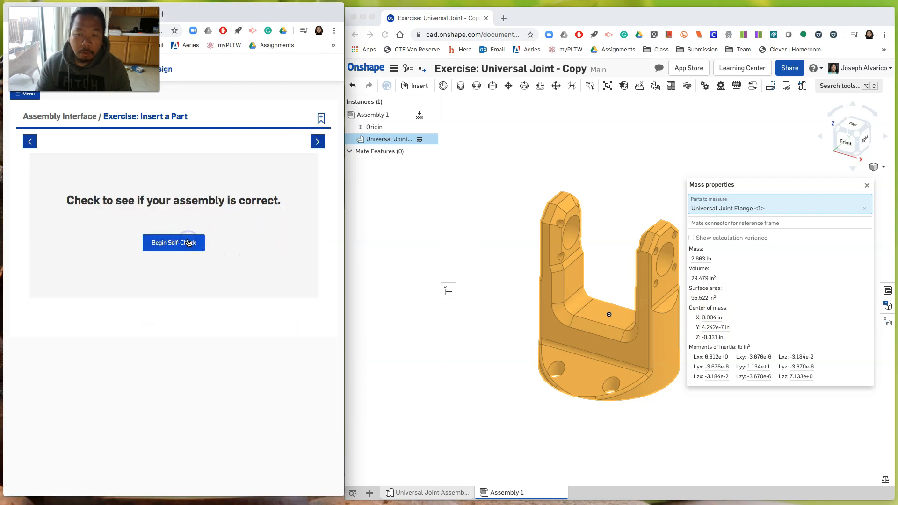